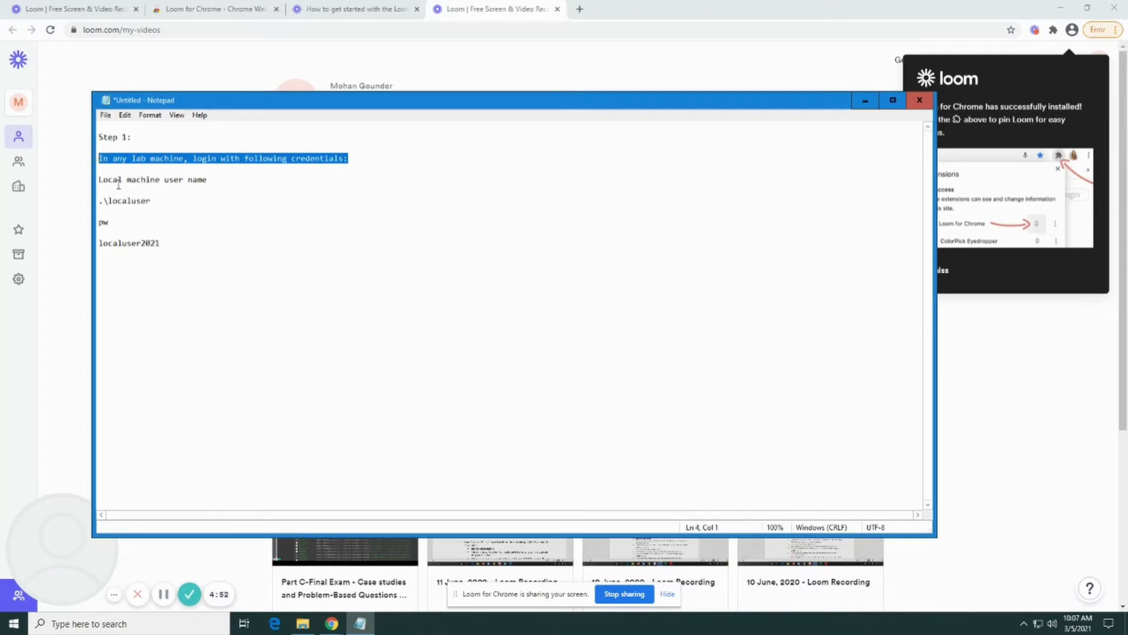
Review the lab username and password in Notepad, then search Windows for 'vir' to find VirtualBox
left_click_drag(160, 200, 98, 200)
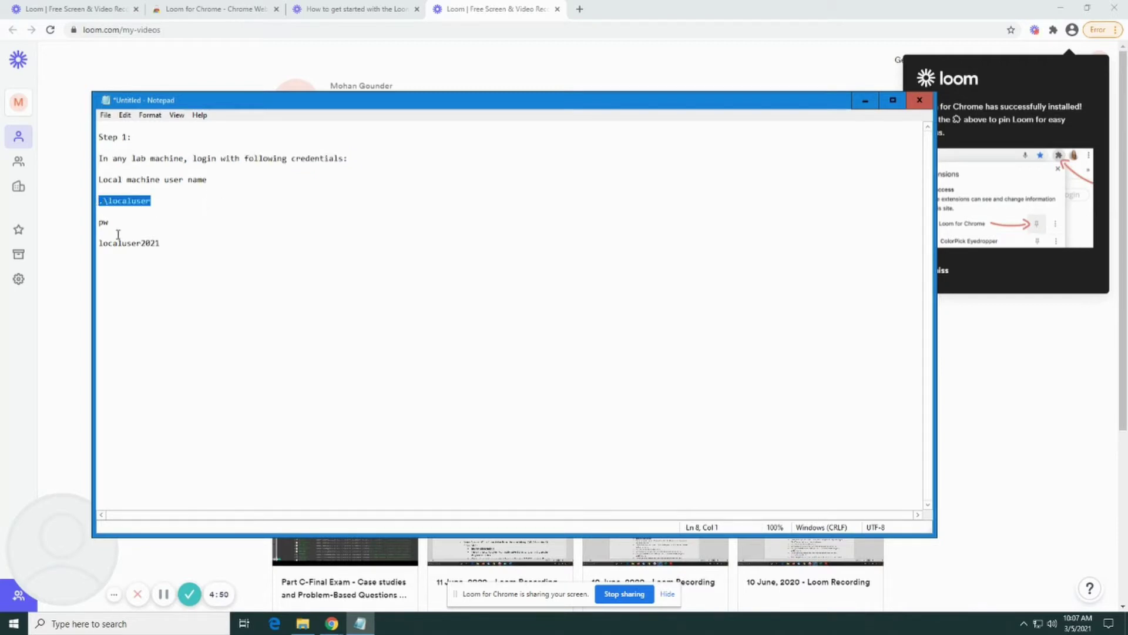
left_click_drag(171, 244, 99, 242)
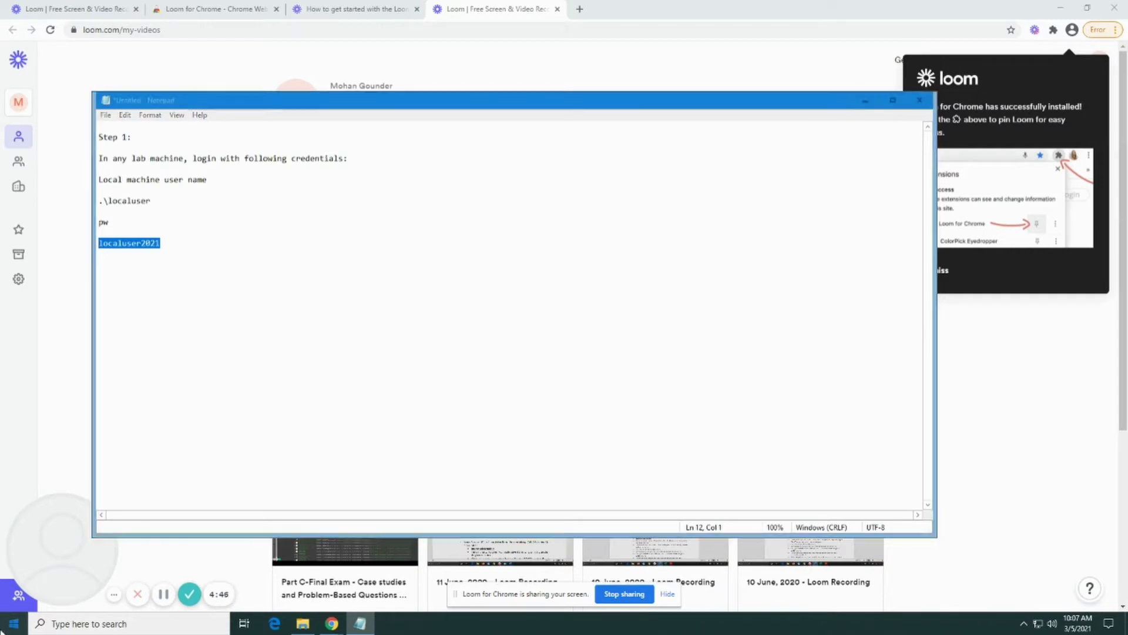
left_click(5, 628)
type("vir")
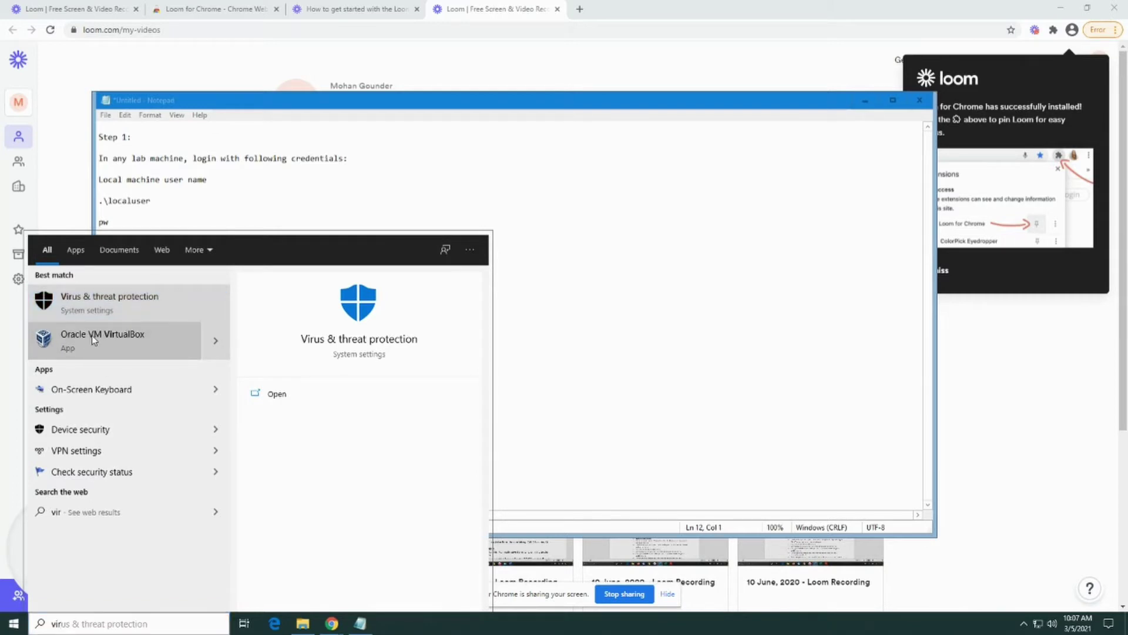
Launch Oracle VM VirtualBox, dismiss the new-version notice, and maximize the Manager window
left_click(660, 262)
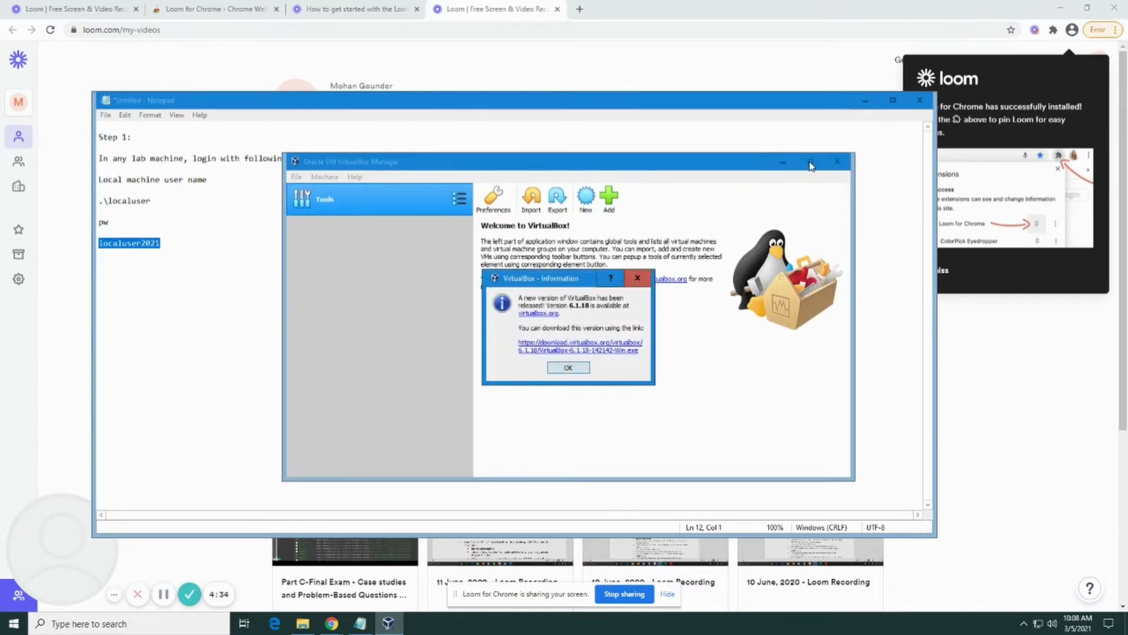
left_click(568, 367)
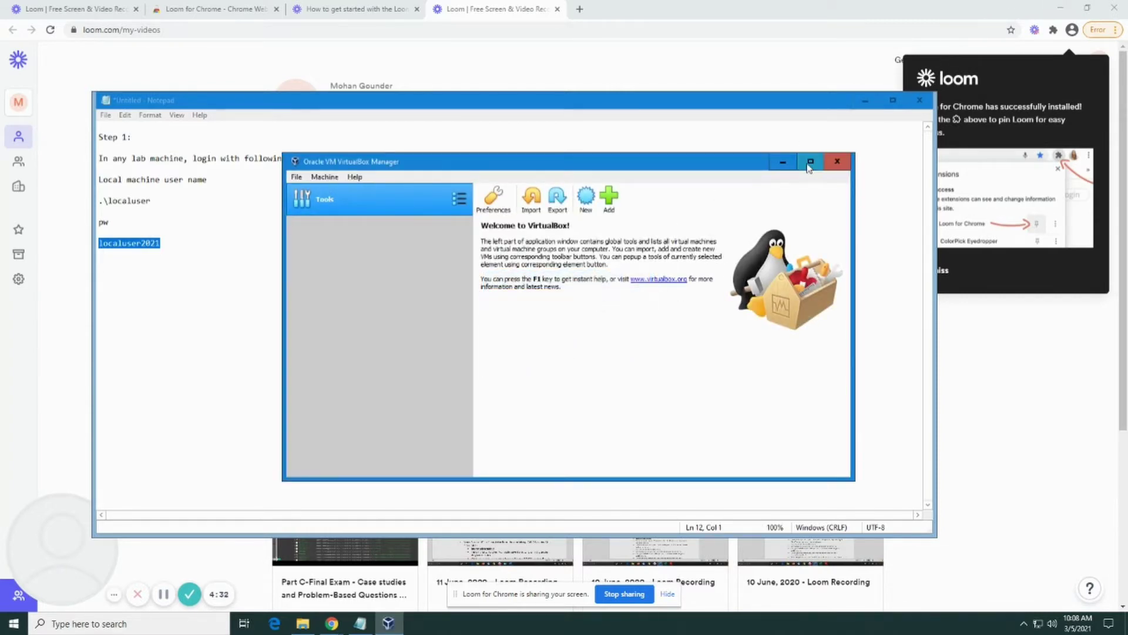
left_click(811, 161)
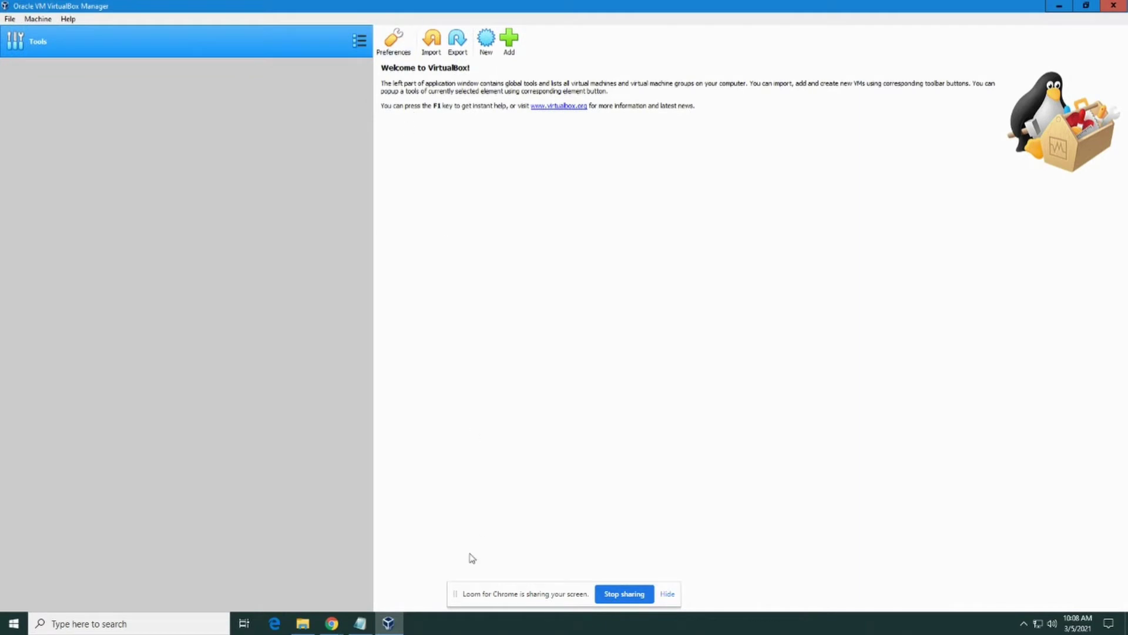
Check that ubuntu-20.04.2.0-desktop-amd64 is in Downloads, then return to VirtualBox Manager
left_click(303, 623)
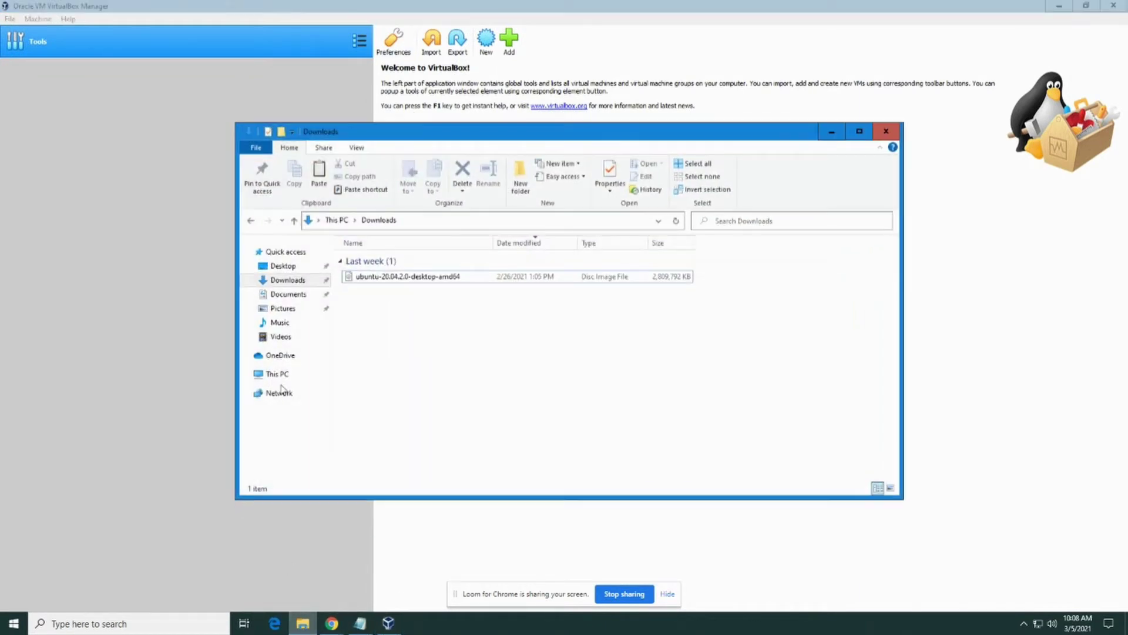
left_click(411, 280)
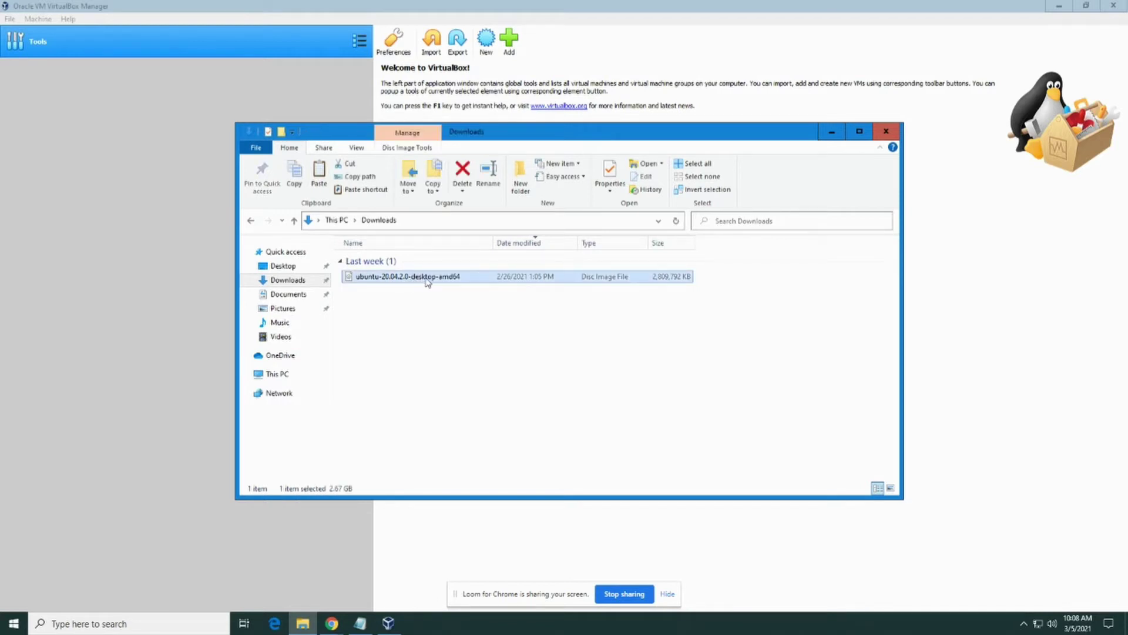
left_click(424, 300)
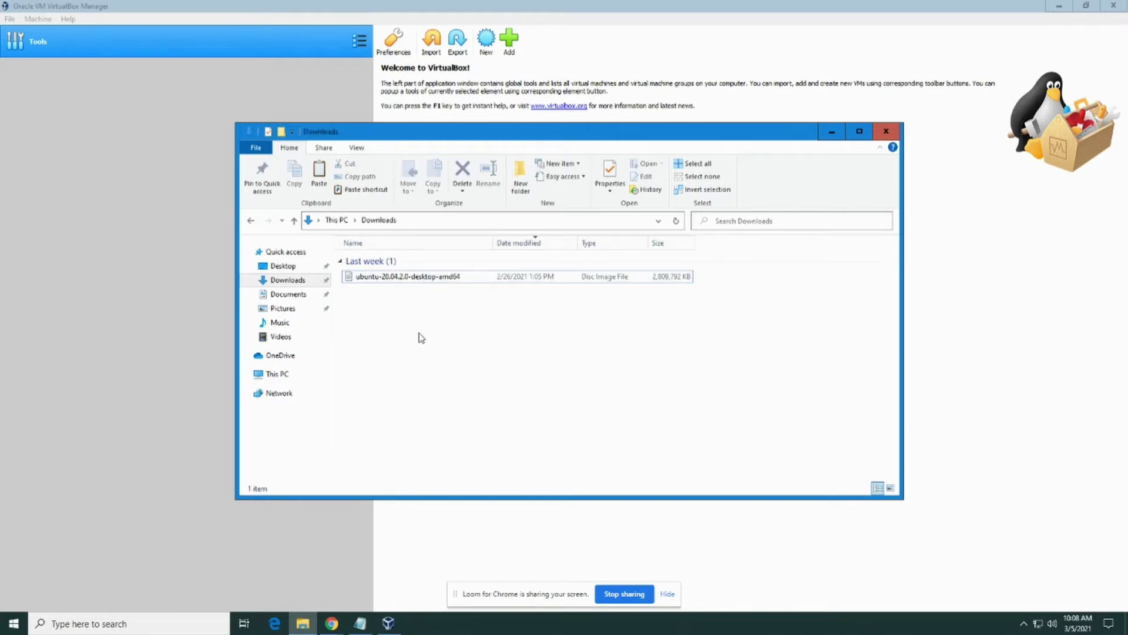
left_click(142, 170)
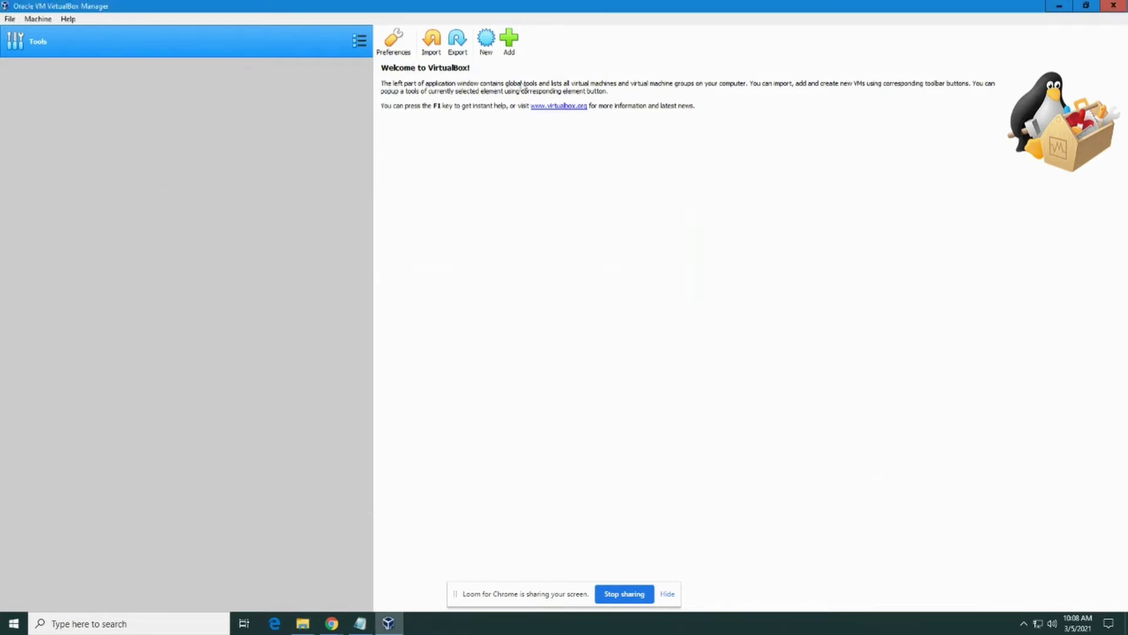
Start a new Linux machine named Ubuntu with memory raised above 1024 MB
left_click(485, 41)
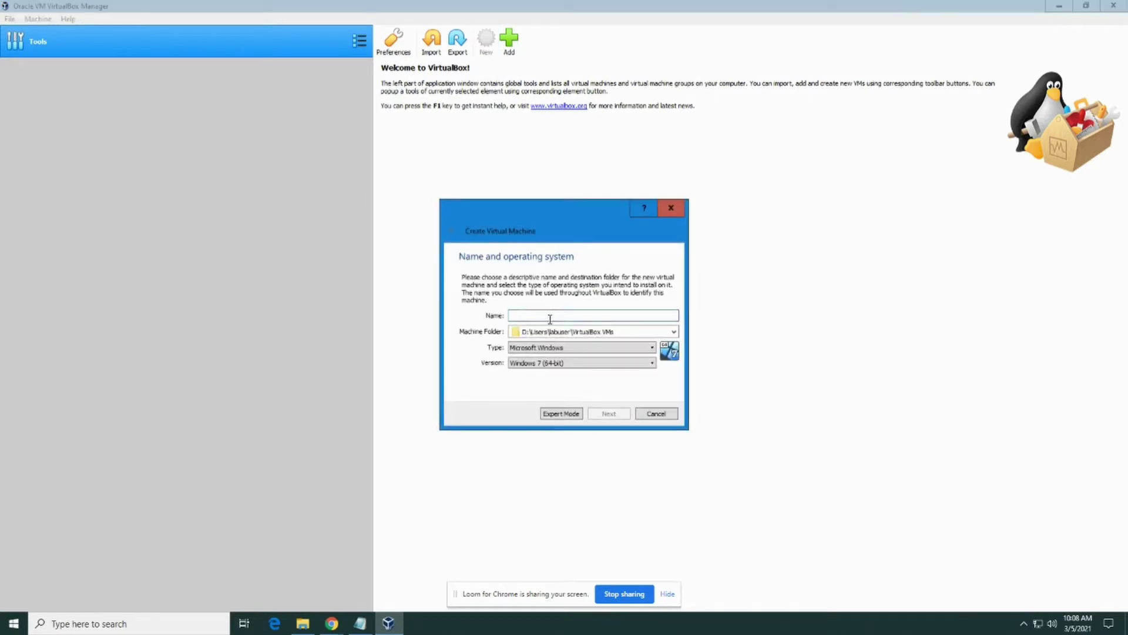
type("Ubuntu")
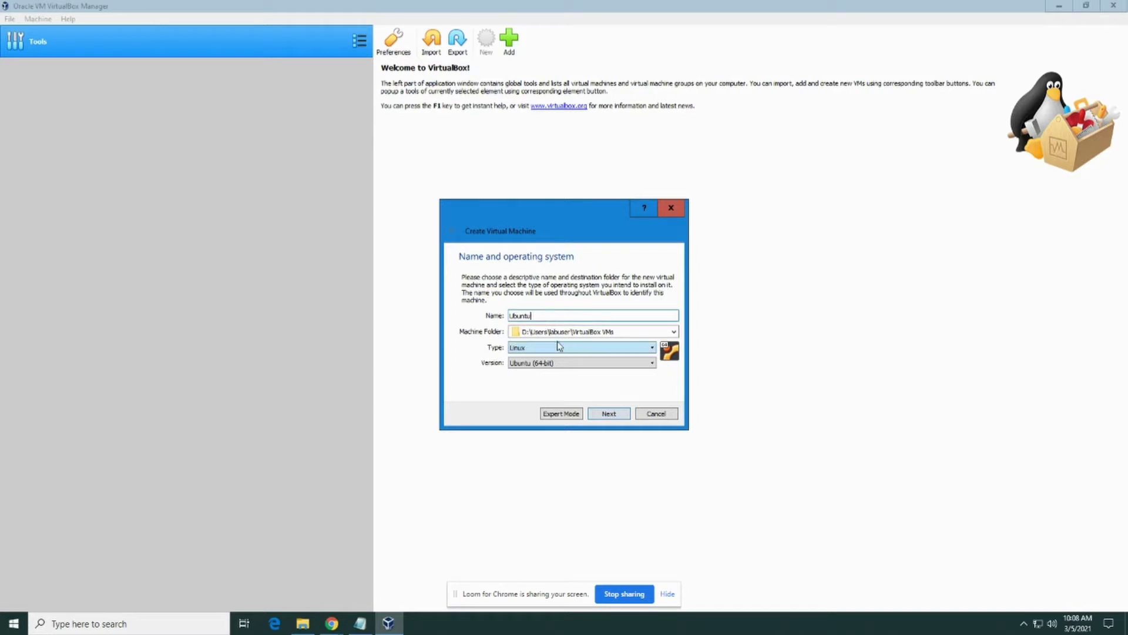
left_click(545, 347)
left_click(588, 370)
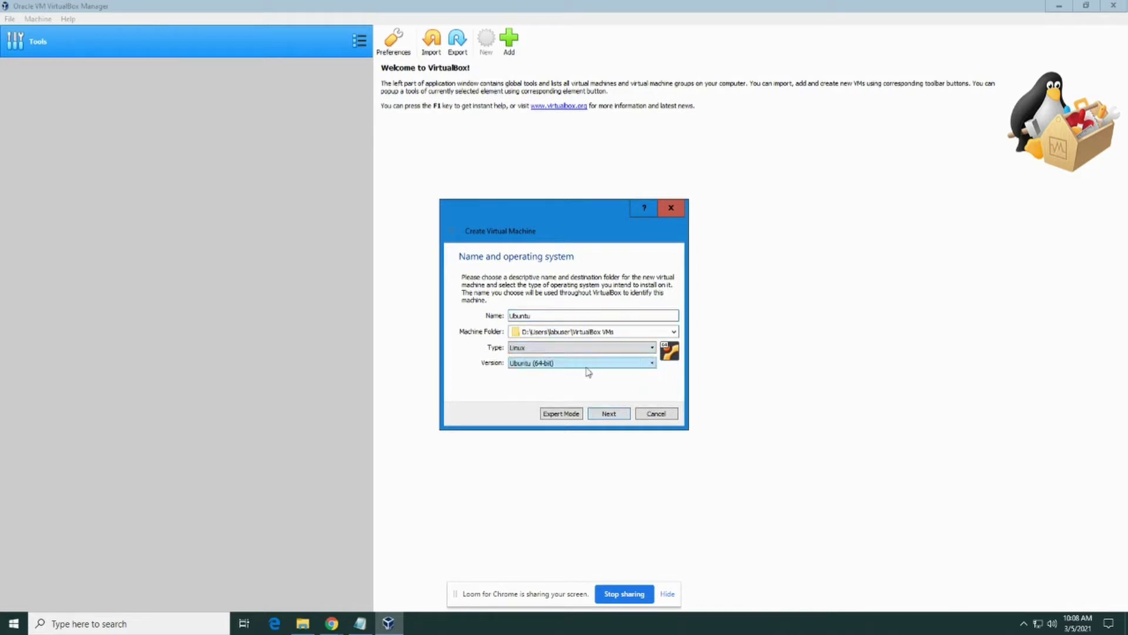
left_click(609, 415)
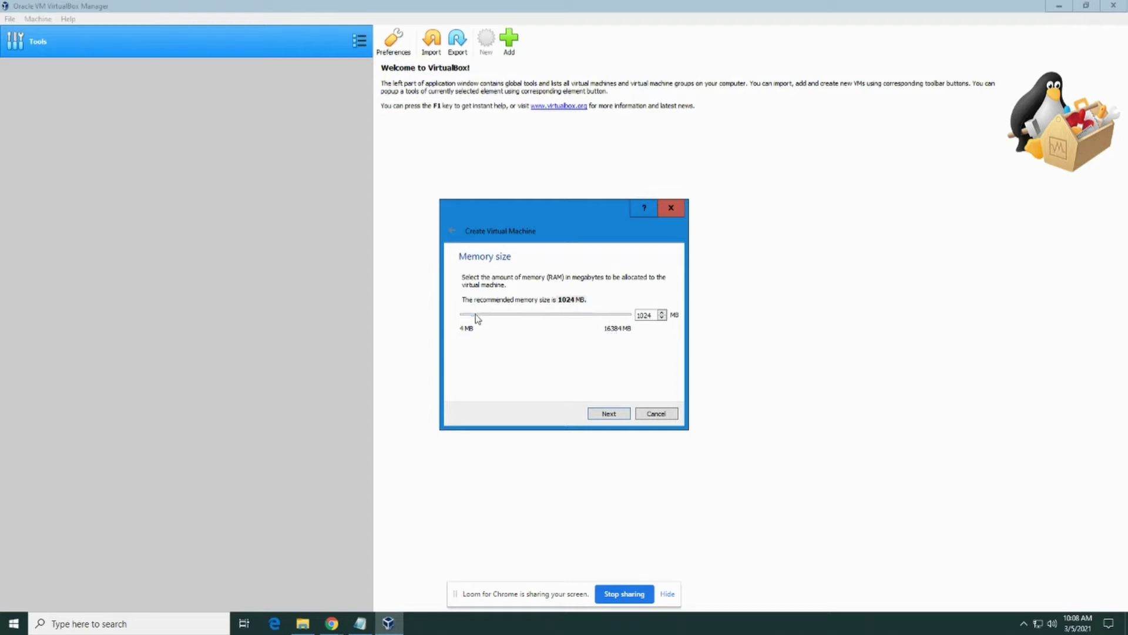
left_click_drag(473, 318, 507, 324)
left_click(608, 413)
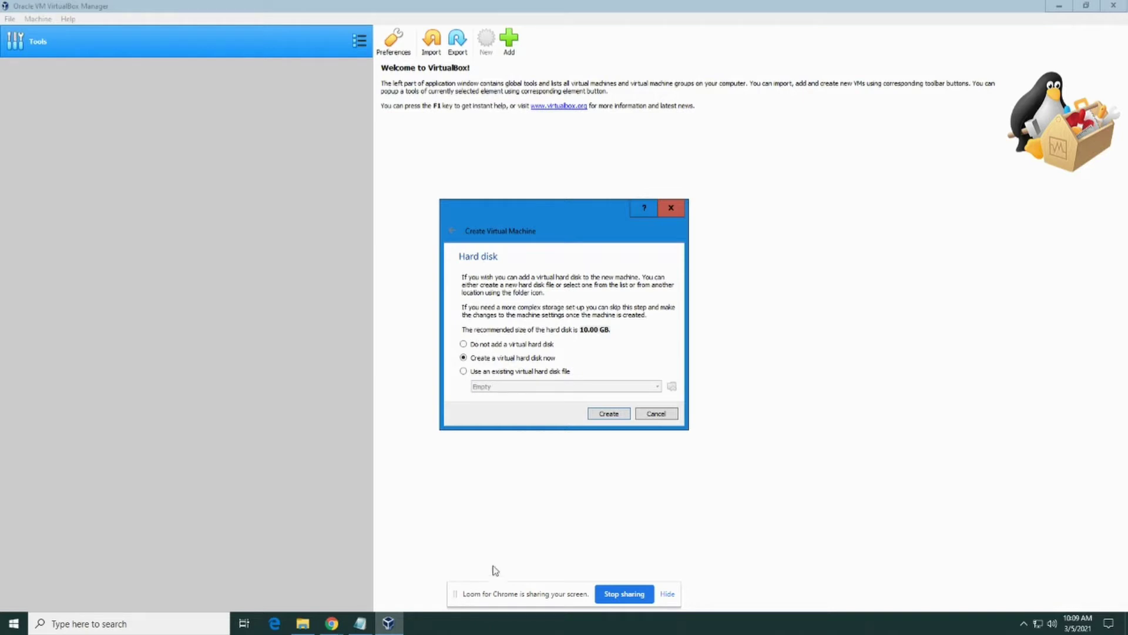
Give the Ubuntu machine a new dynamically allocated 10 GB VDI hard disk and create it
left_click(611, 418)
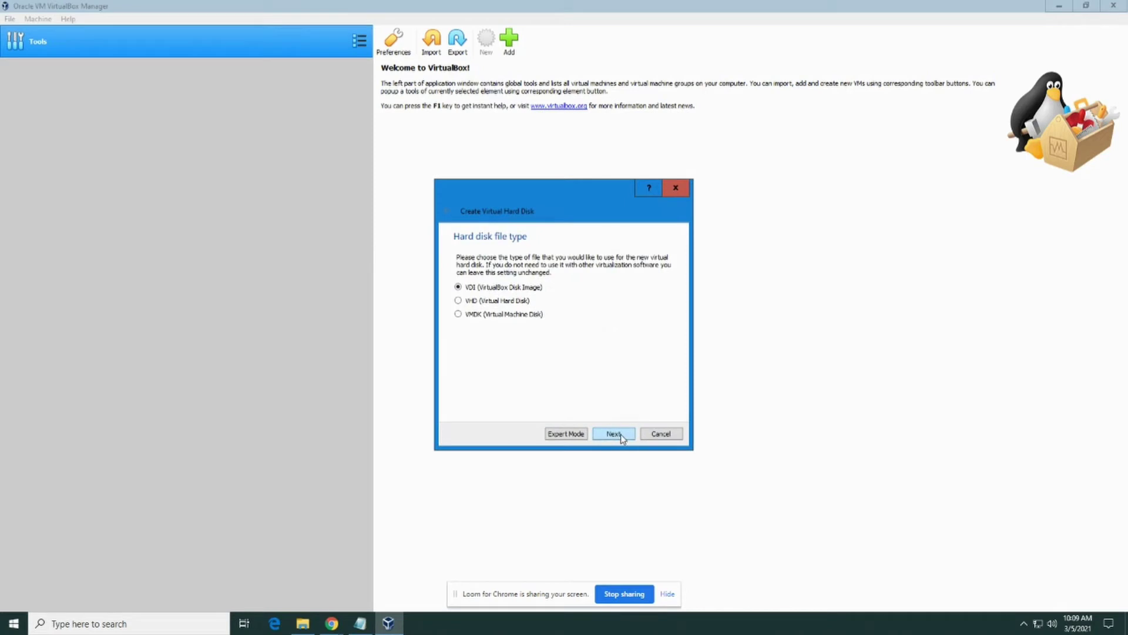
left_click(615, 434)
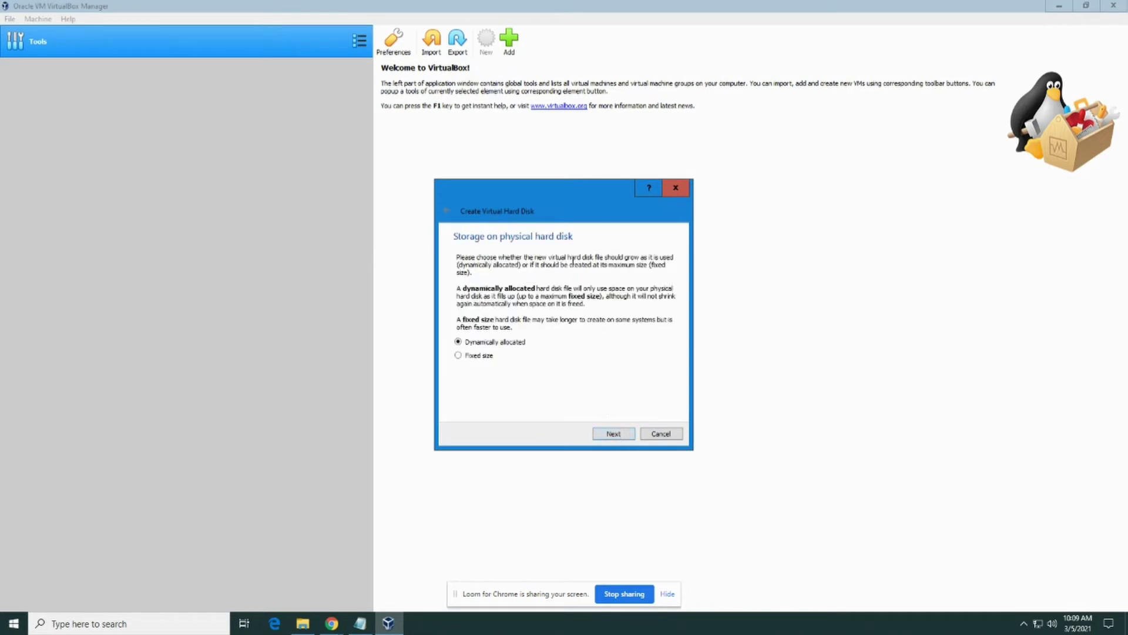
left_click_drag(548, 197, 592, 168)
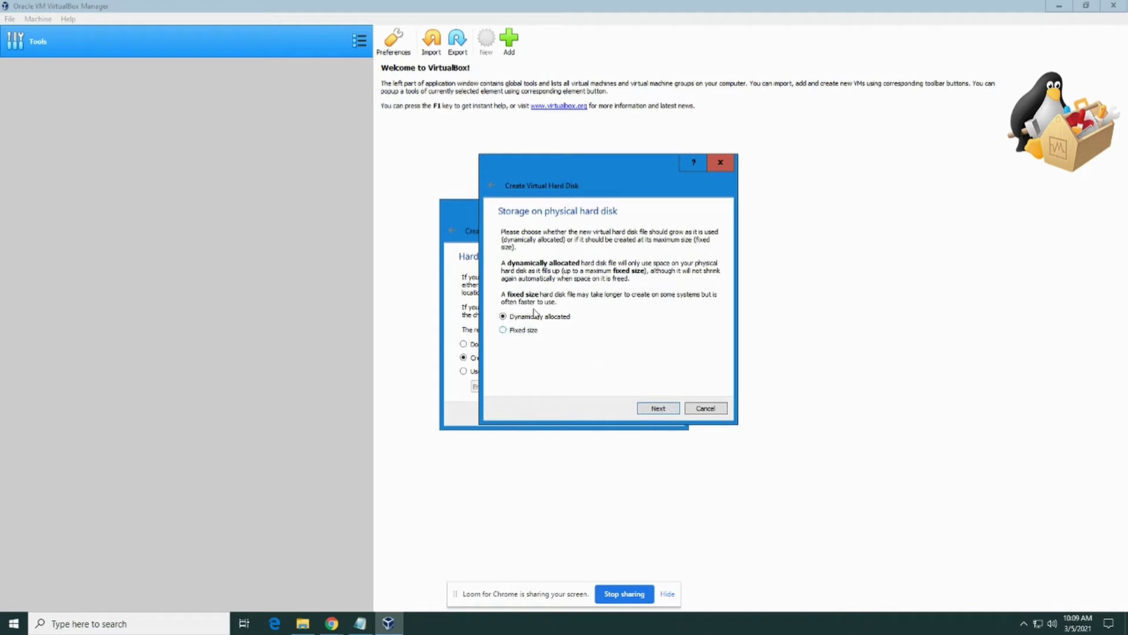
left_click(665, 409)
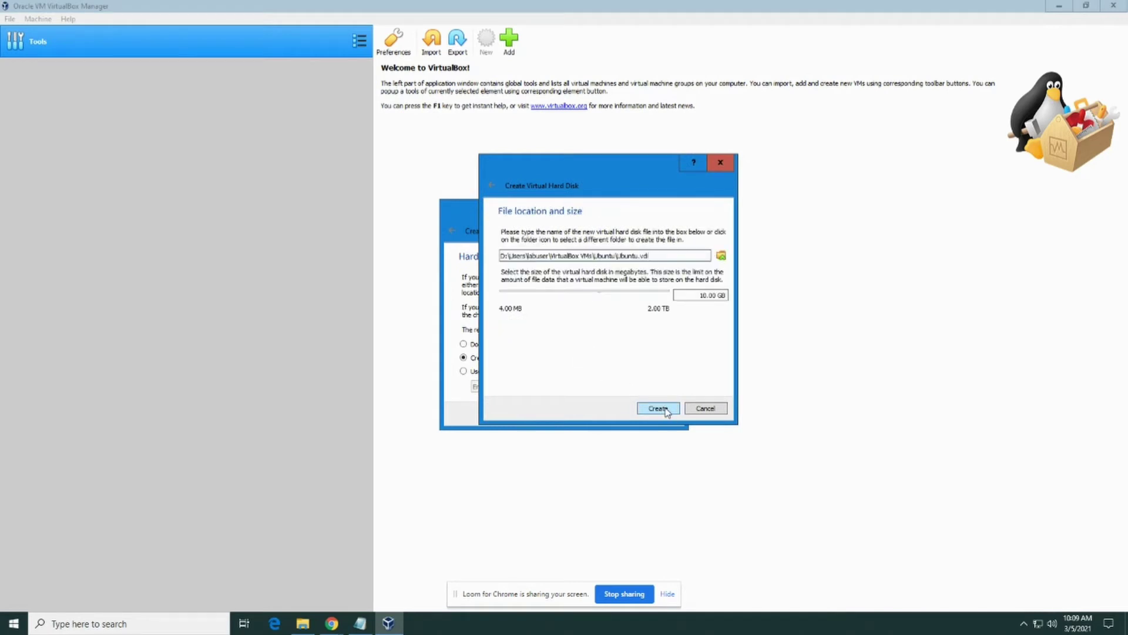
left_click(660, 410)
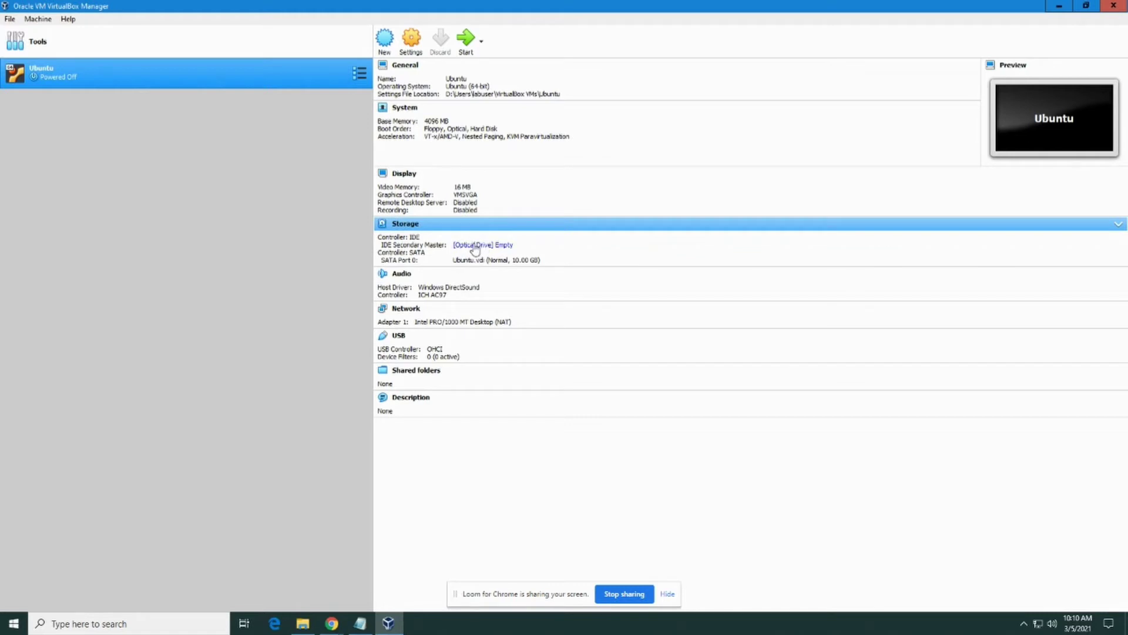
Load ubuntu-20.04.2.0-desktop-amd64.iso from Downloads into the Ubuntu machine's optical drive
left_click(474, 246)
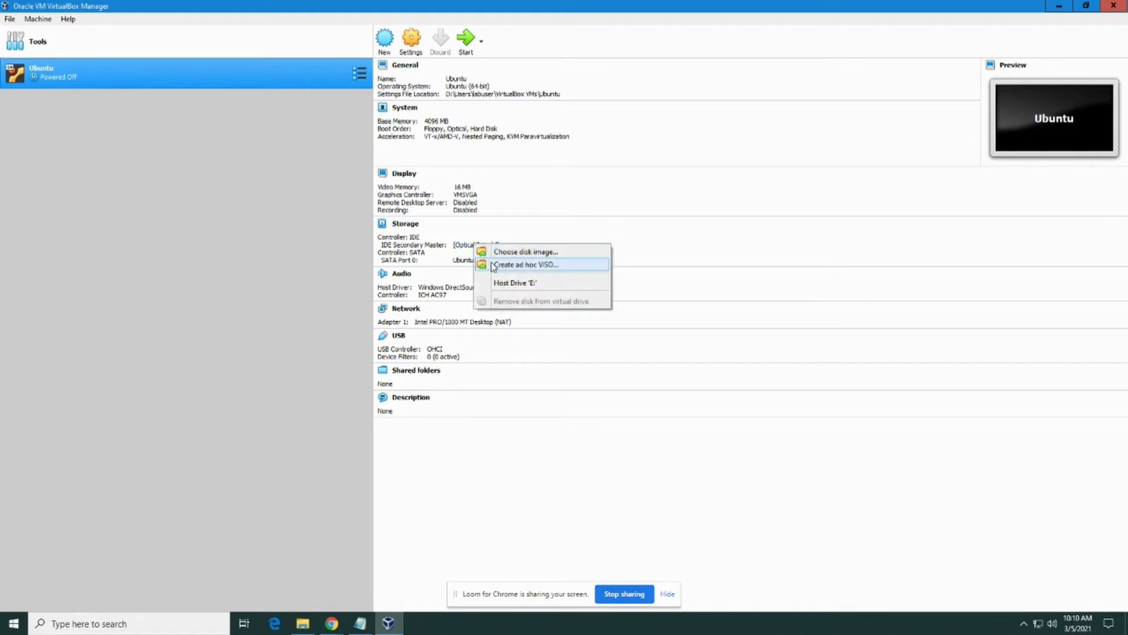
left_click(496, 254)
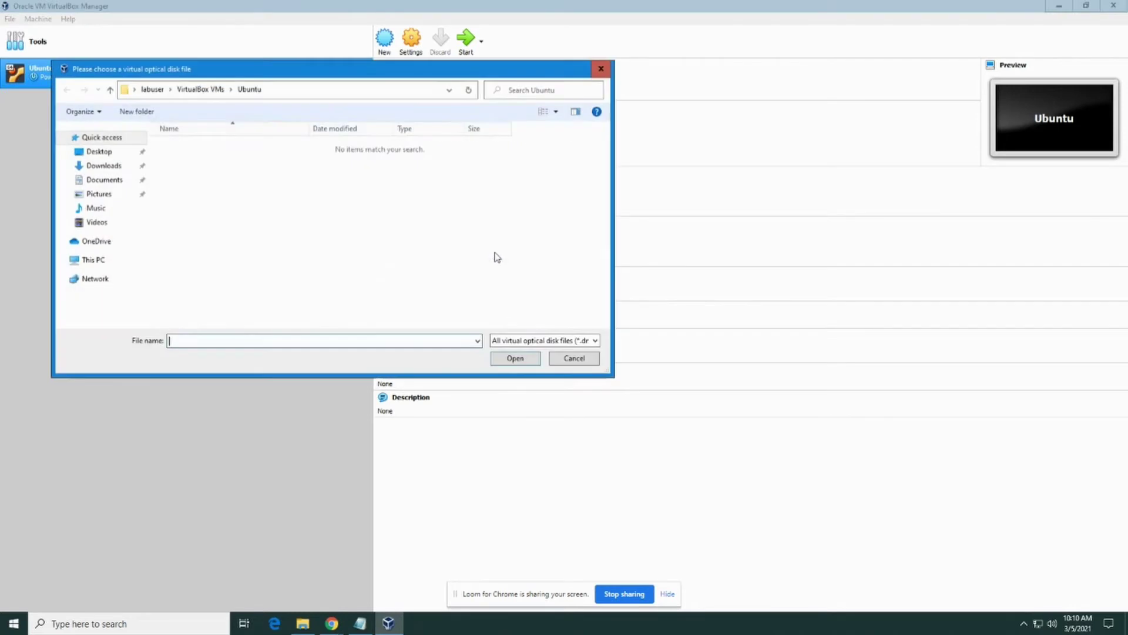
left_click(104, 167)
left_click(239, 166)
double_click(239, 166)
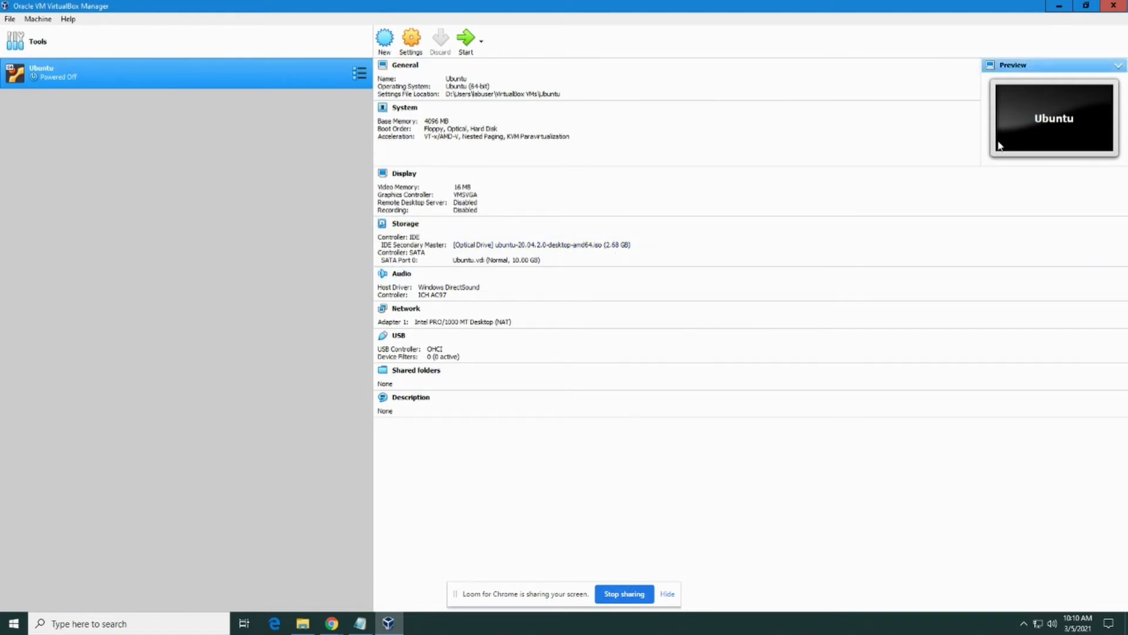
Start the Ubuntu machine and dismiss the keyboard auto-capture notice
left_click(469, 47)
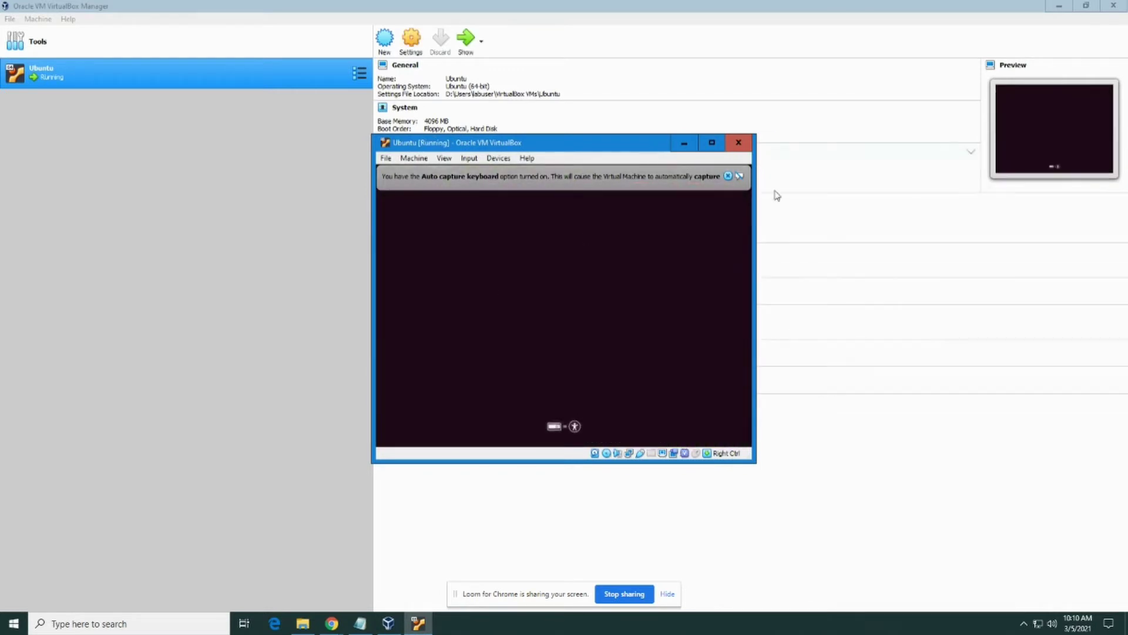
left_click(777, 177)
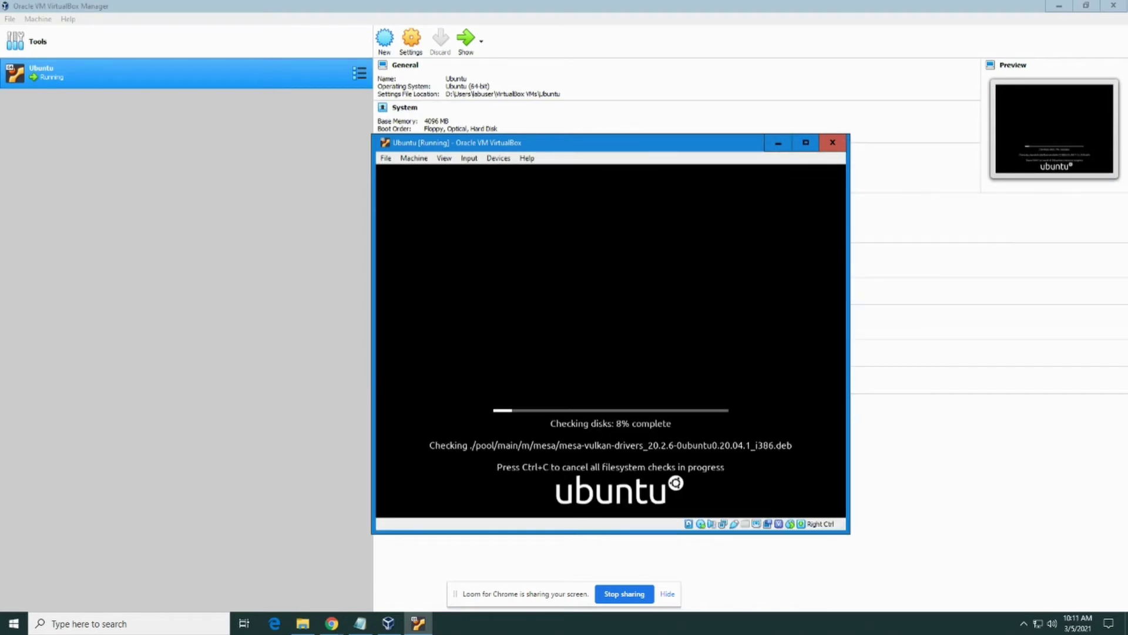
mouse_move(393, 627)
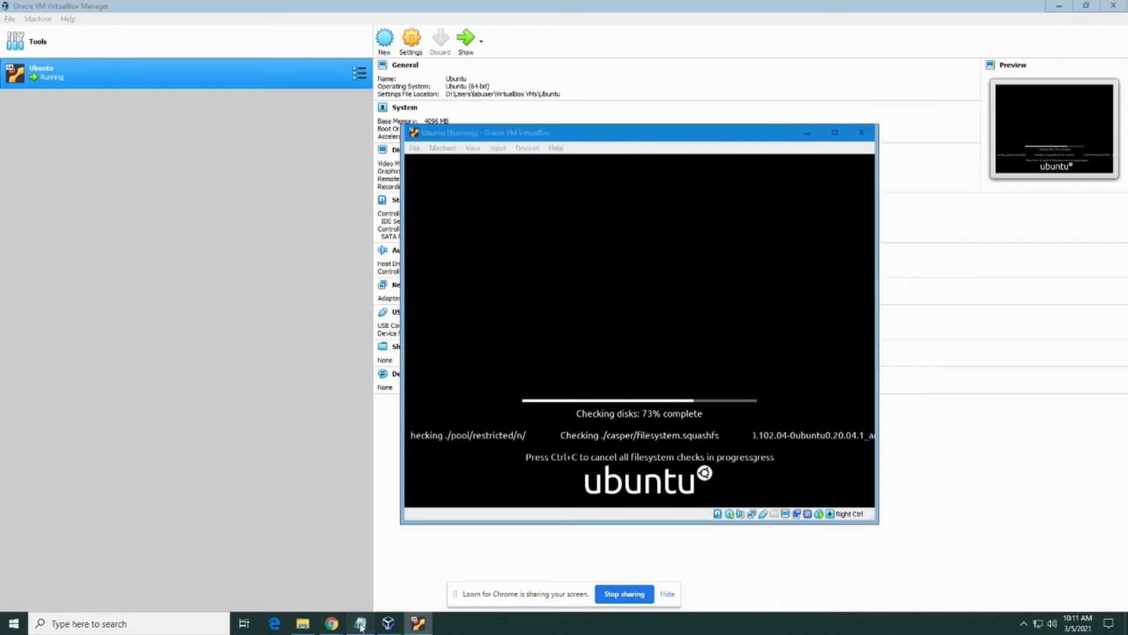
Add a note to follow the credentials strictly, followed by the required username and password lines
left_click(360, 627)
left_click(262, 269)
key("Return")
key("Return")
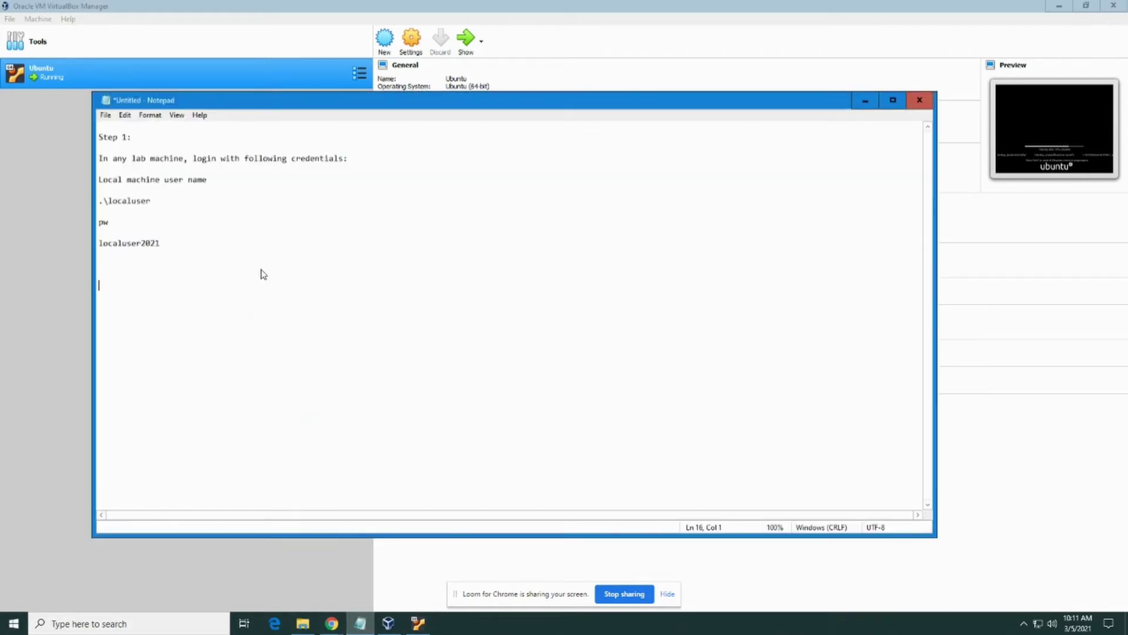
type("When it asks to create username and p")
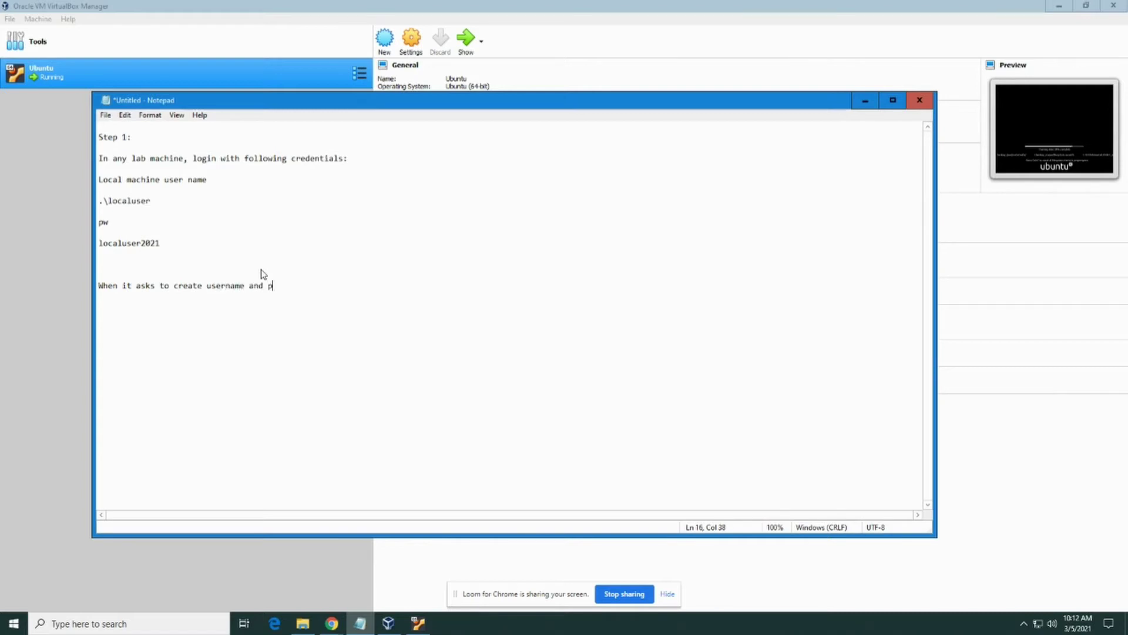
type("assword, FOLLOW the credentials strict")
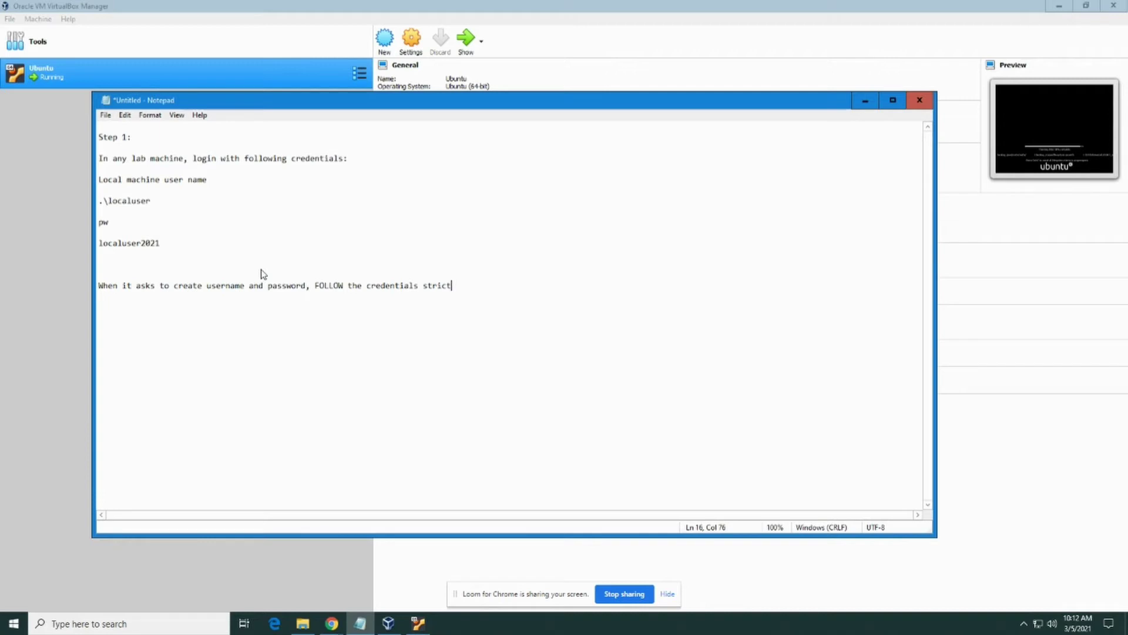
type("ly:")
key("Return")
type("username: cs311")
key("Return")
type("pw: cs")
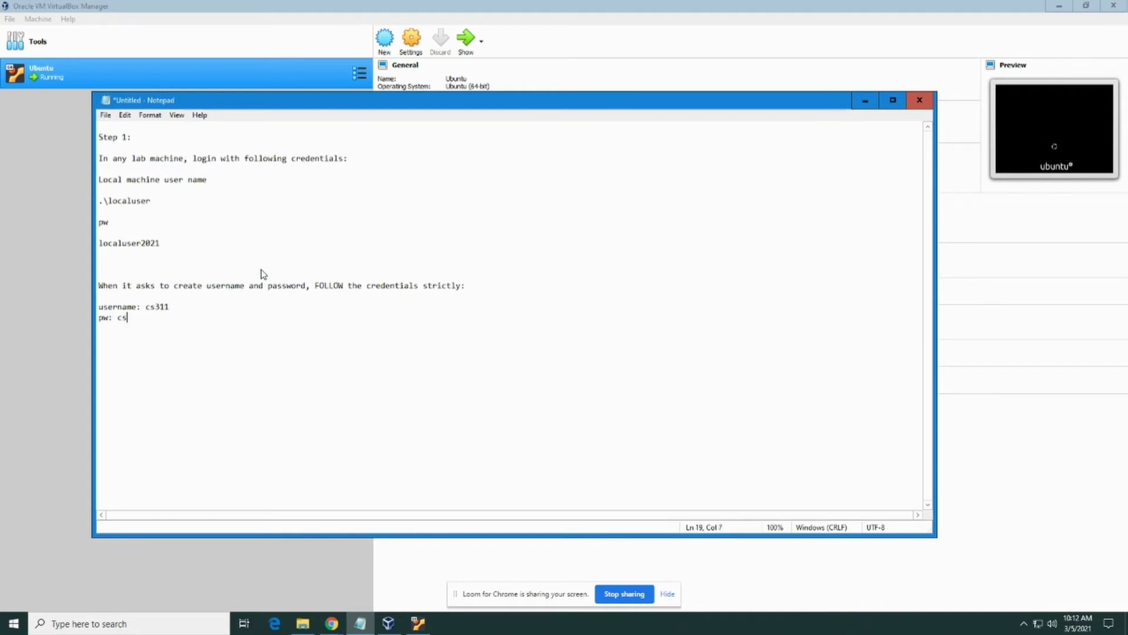
type("311@2021")
Add the 'NEVER GIVE ANY OTHER PASSWORD' warning that the VM will be removed
left_click_drag(174, 319, 96, 302)
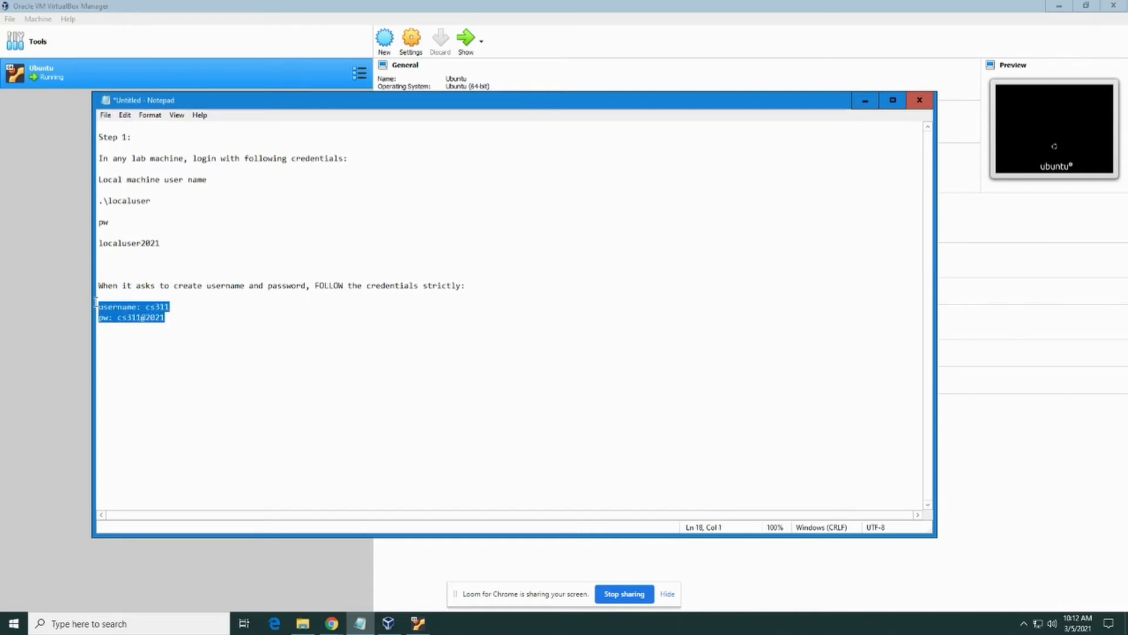
left_click(188, 336)
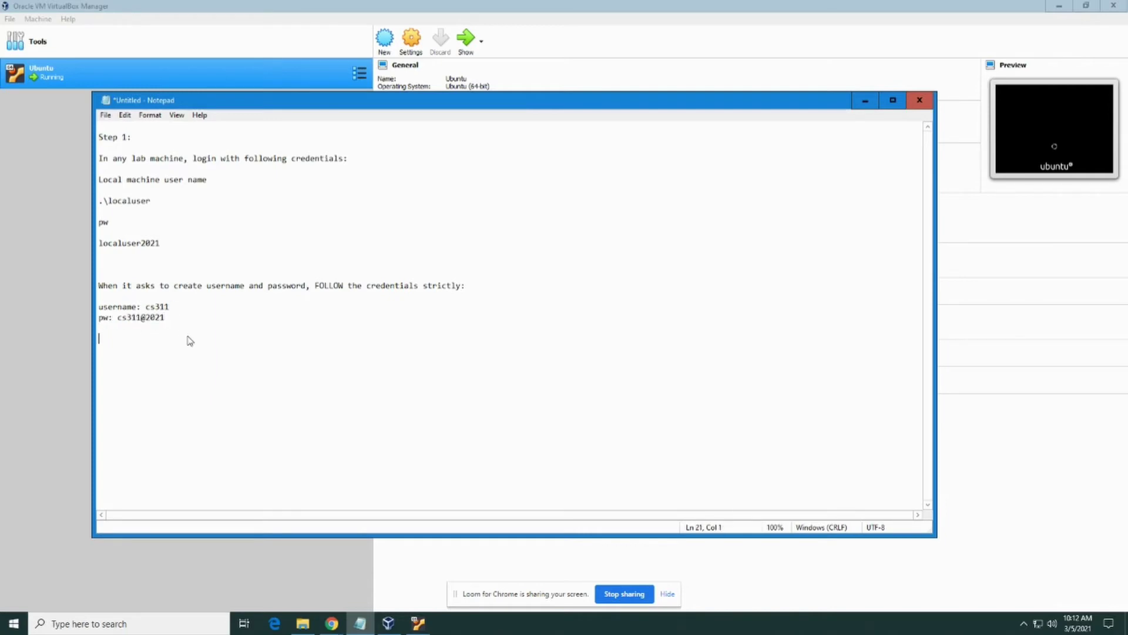
type("NEVER GIVE")
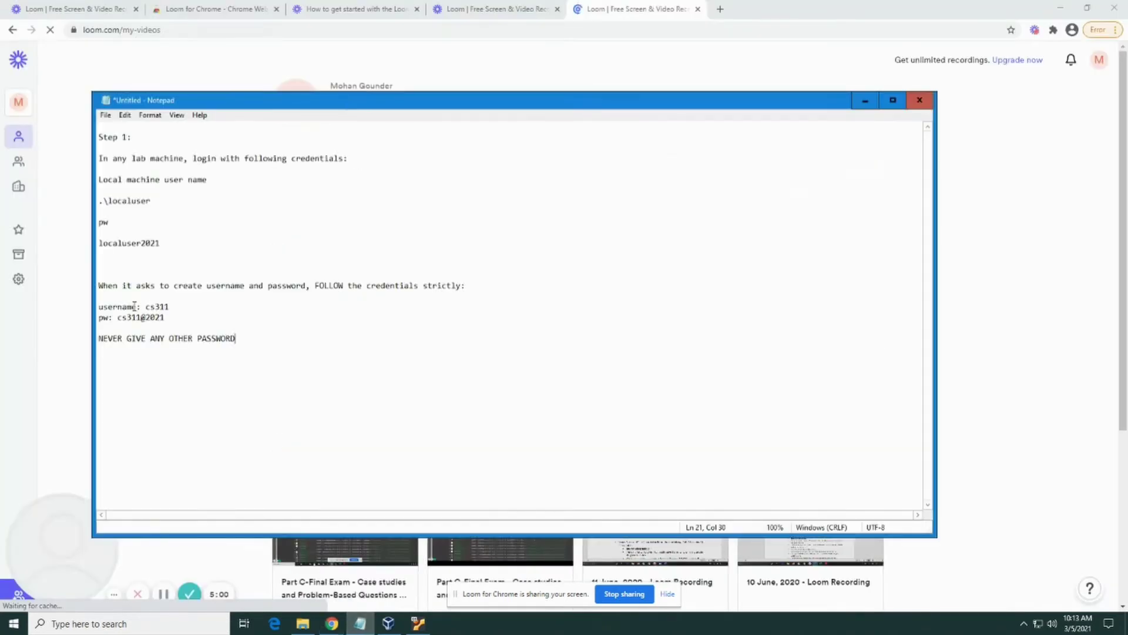
left_click_drag(236, 338, 83, 305)
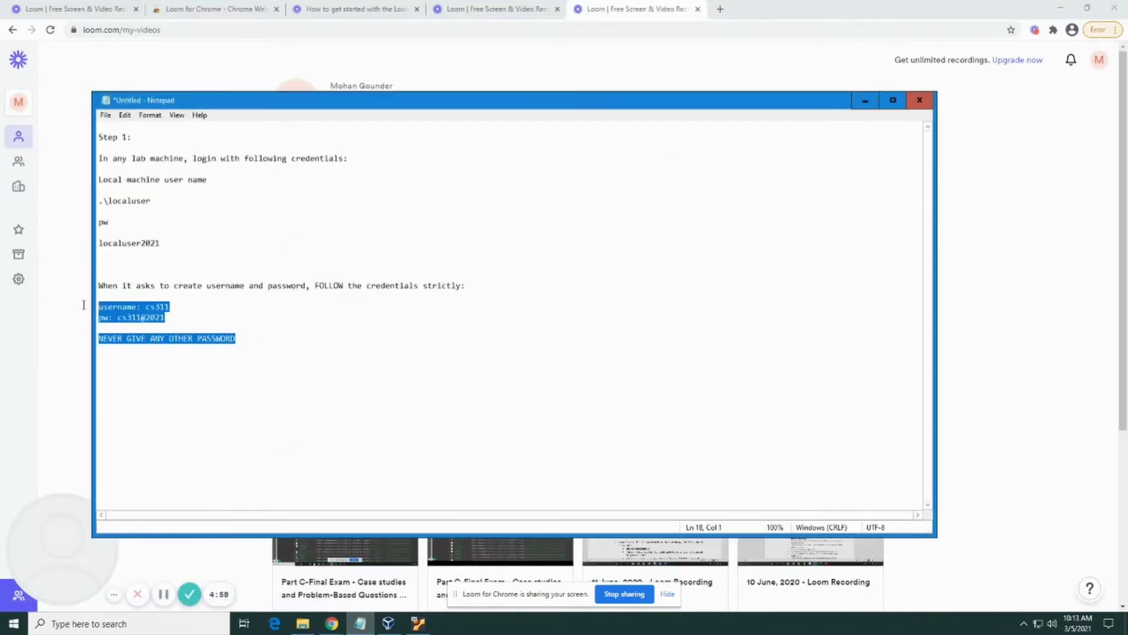
left_click(284, 342)
type(".")
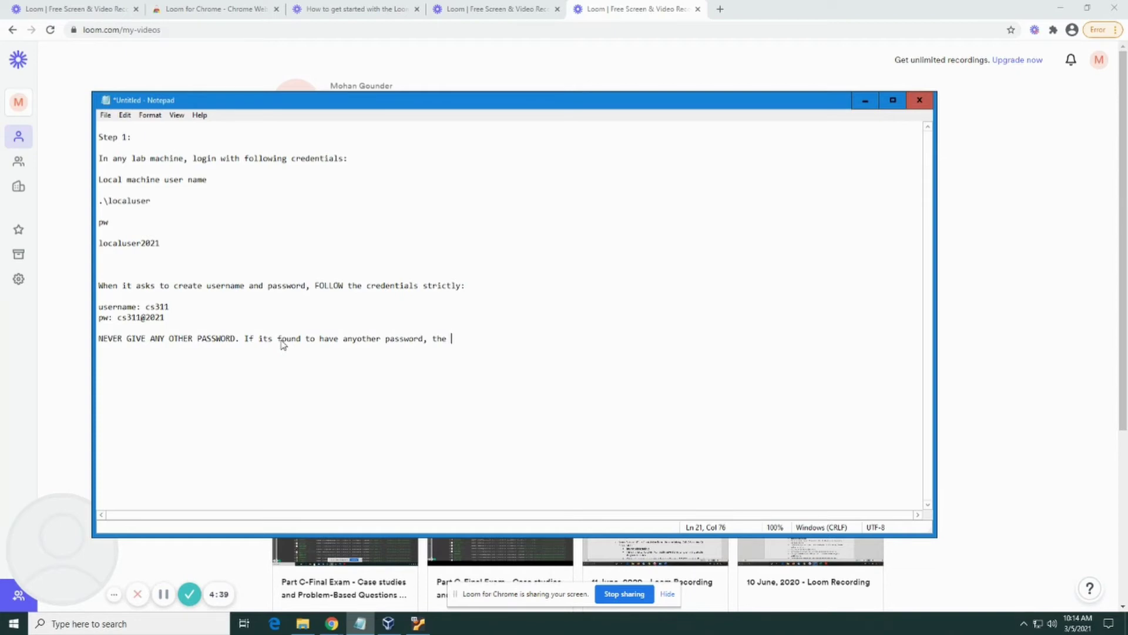
type("h")
key("BackSpace")
type("be removed.")
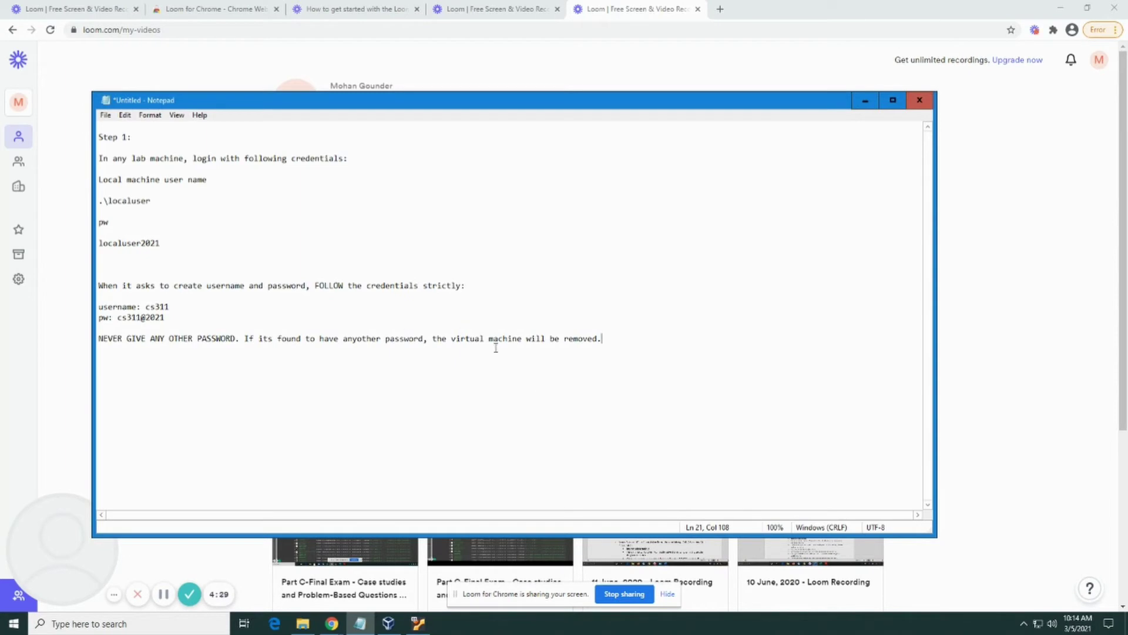
Begin the Ubuntu install with English (US) keyboard and Normal installation, then maximize the VM window
left_click(420, 625)
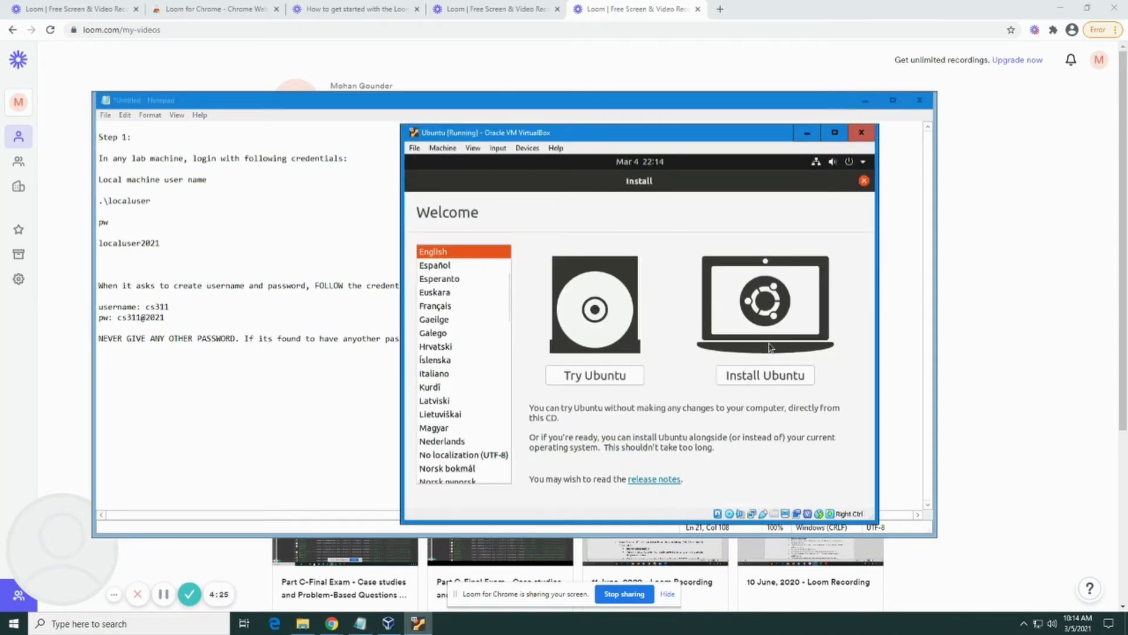
left_click(767, 377)
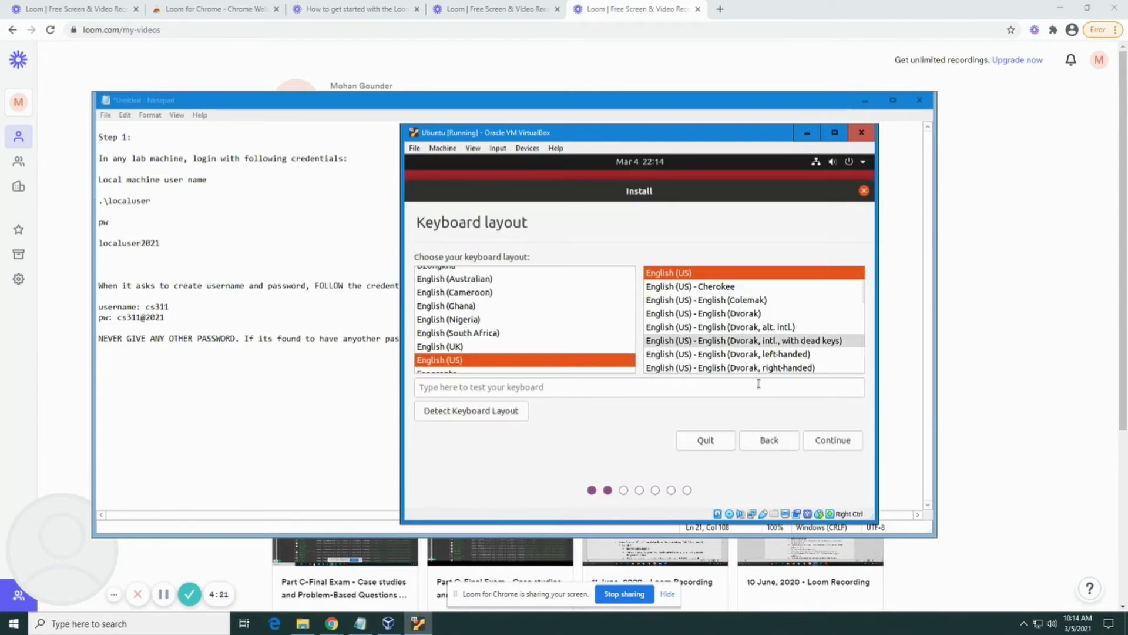
left_click(830, 442)
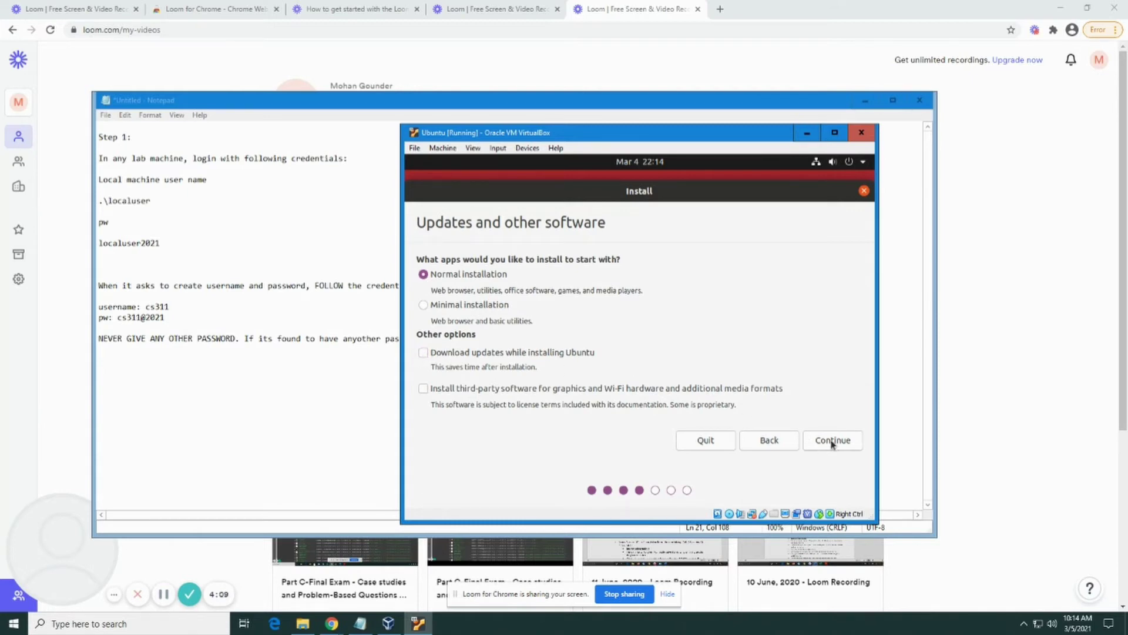
left_click(832, 440)
key("super+Up")
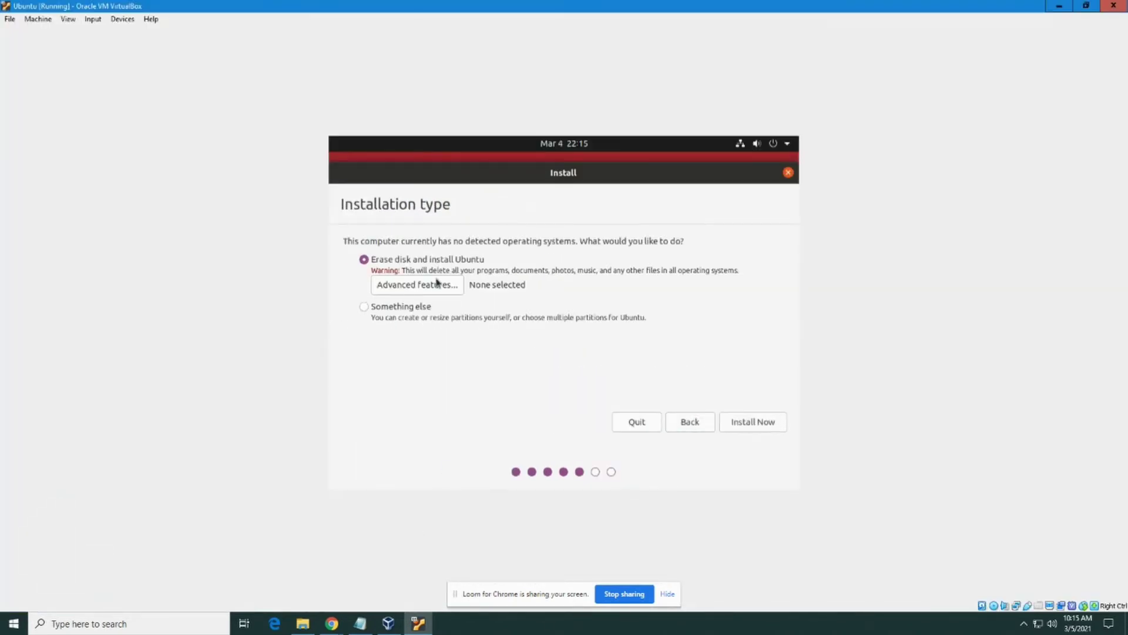
Erase the disk to install Ubuntu, confirm the partition changes, and accept the time zone
left_click(750, 426)
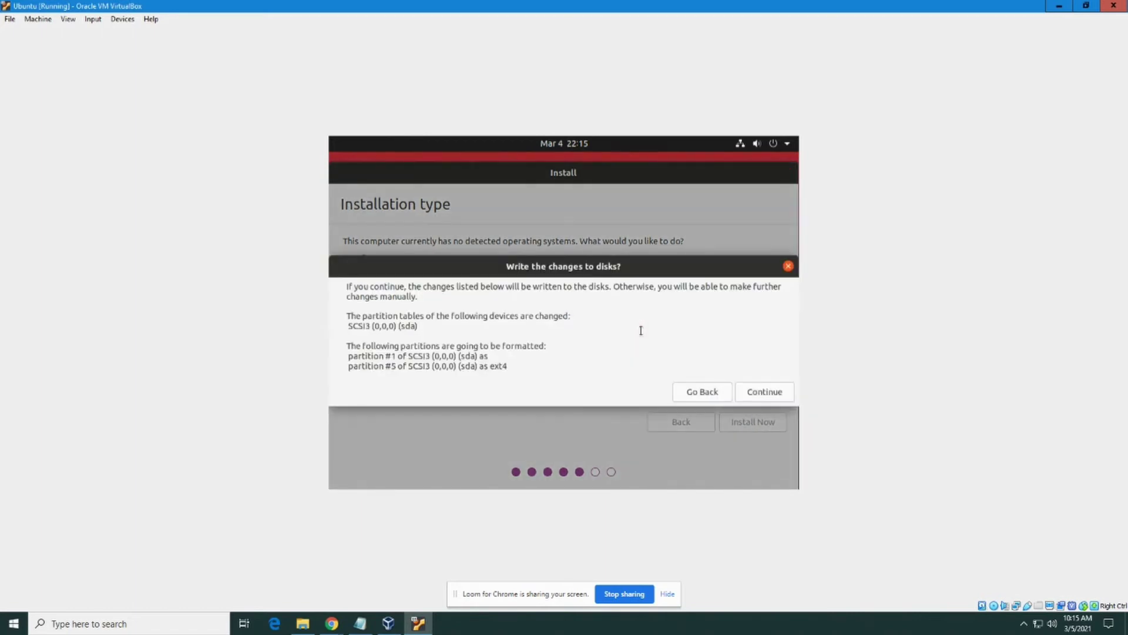
left_click(777, 398)
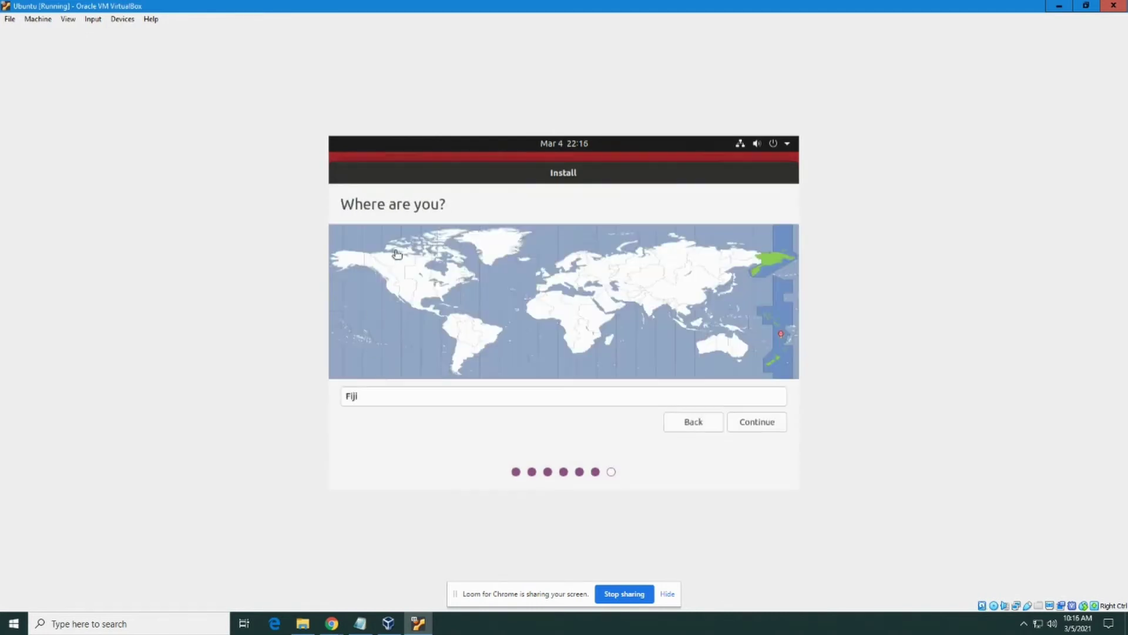
left_click(754, 421)
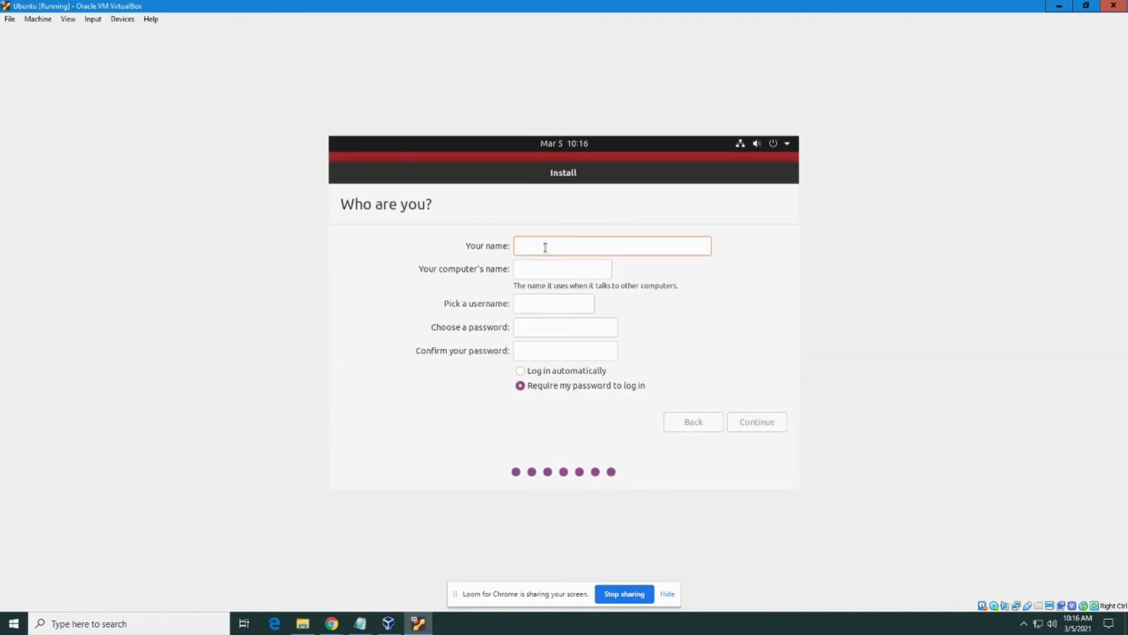
Fill in the user account with the required username and password from the notes, then start installing
left_click(360, 623)
left_click_drag(554, 106, 1126, 88)
double_click(630, 214)
left_click(330, 246)
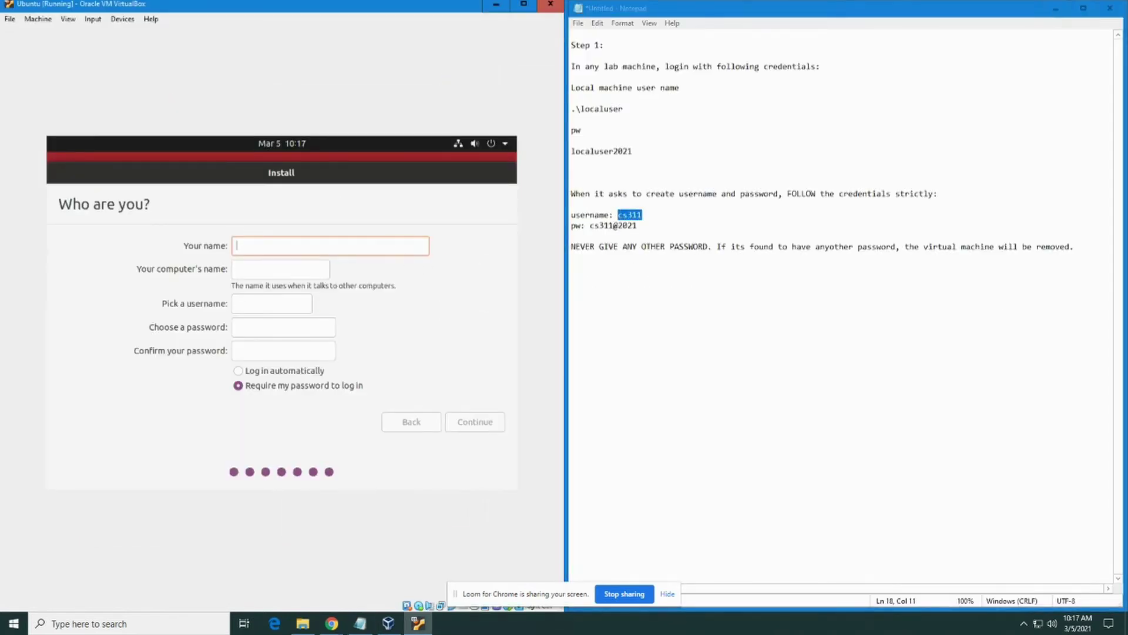
type("cs311")
key("Tab")
key("Tab")
key("Tab")
type("cs311@202")
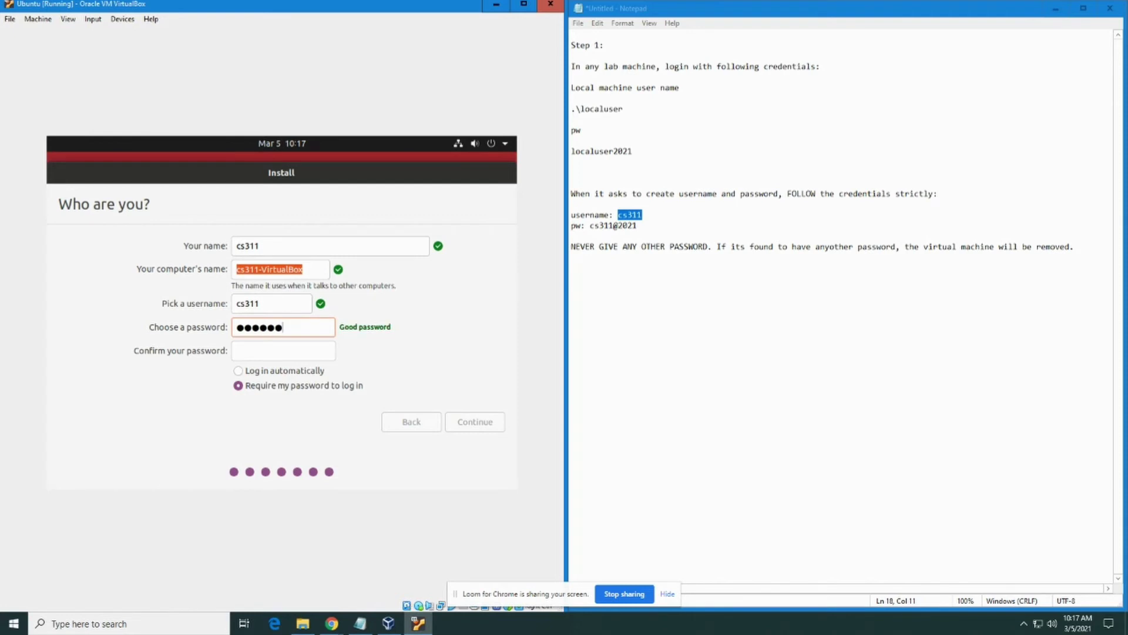
type("1")
left_click_drag(638, 226, 590, 225)
left_click(258, 351)
type("cs311@2021")
left_click(360, 386)
key("Return")
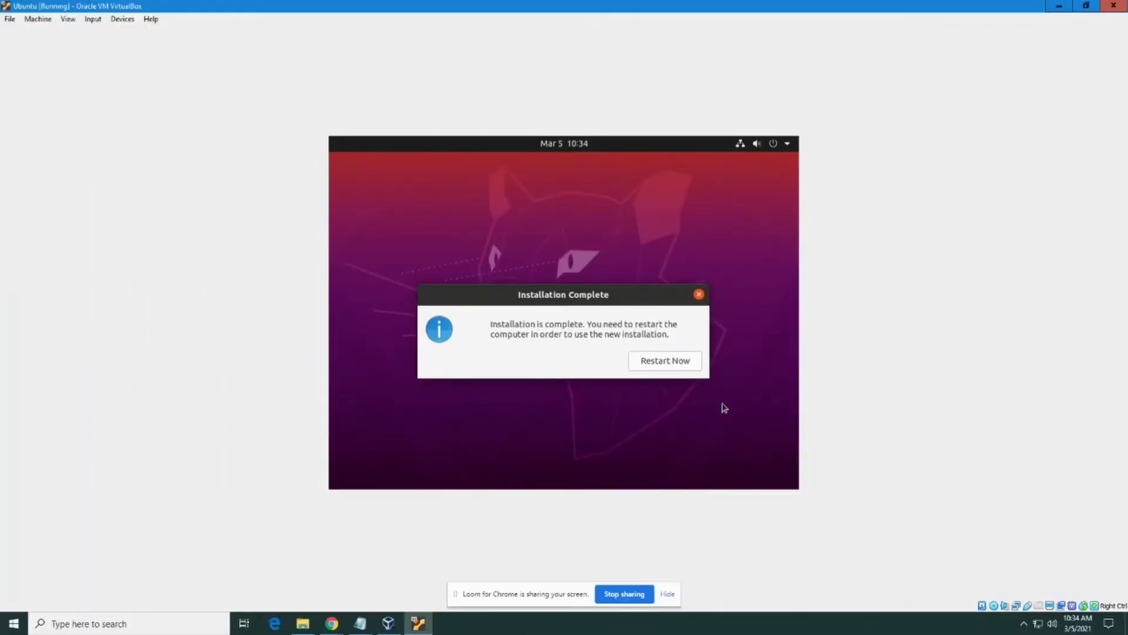
Restart the installed Ubuntu and set the VM's optical drive to host drive E:
left_click(663, 362)
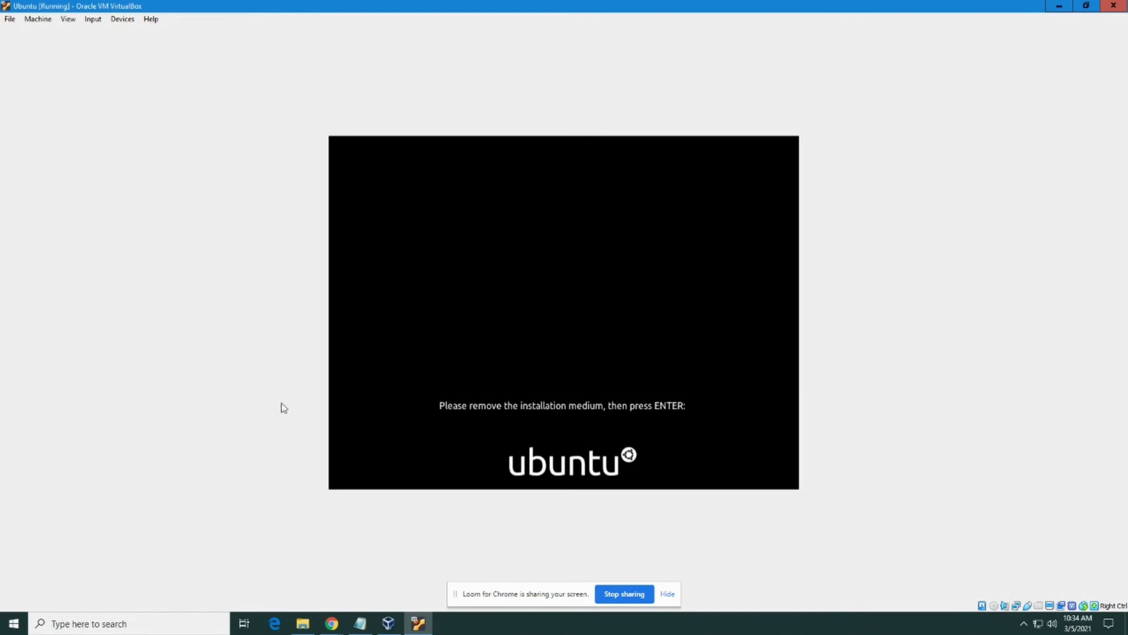
left_click(389, 623)
left_click(473, 222)
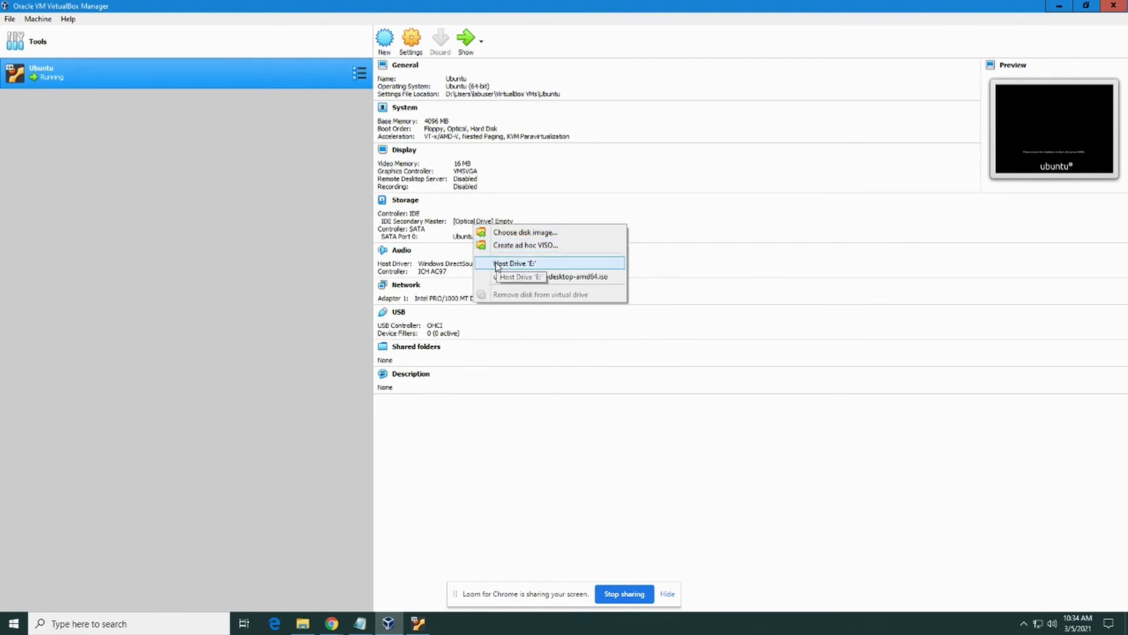
left_click(497, 264)
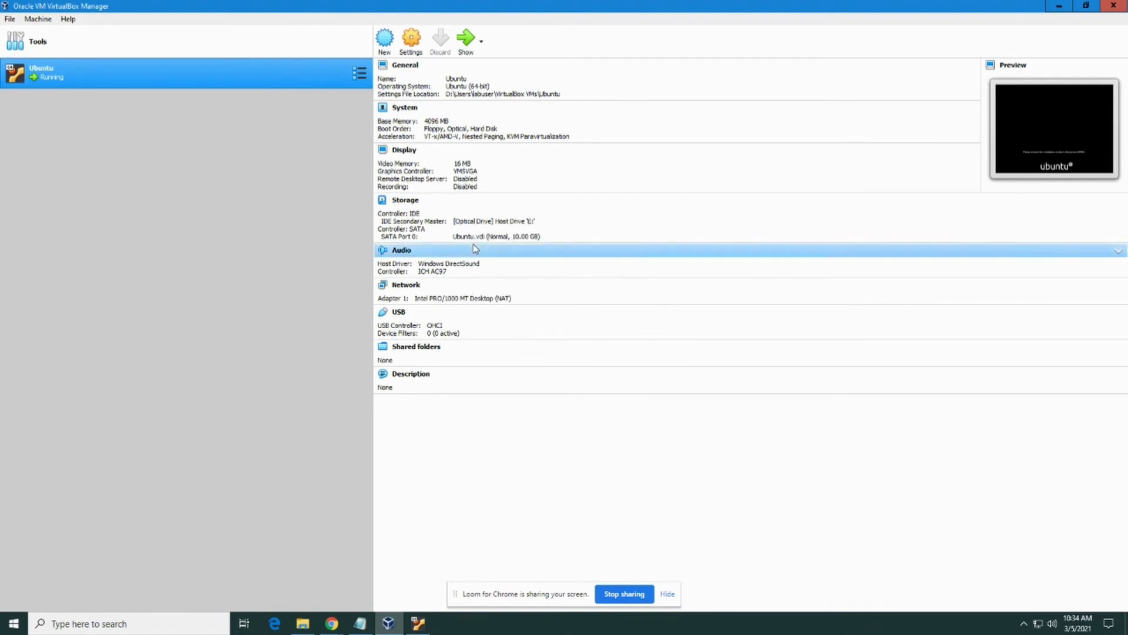
Confirm the installation medium is removed to reboot, then request full-screen mode
left_click(422, 625)
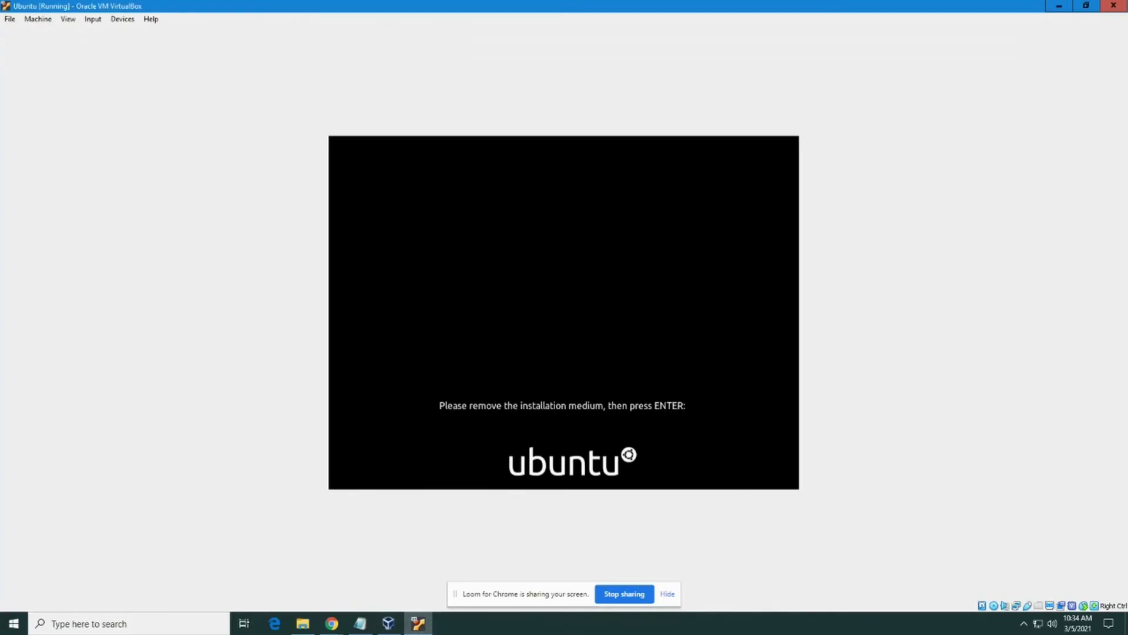
key("Return")
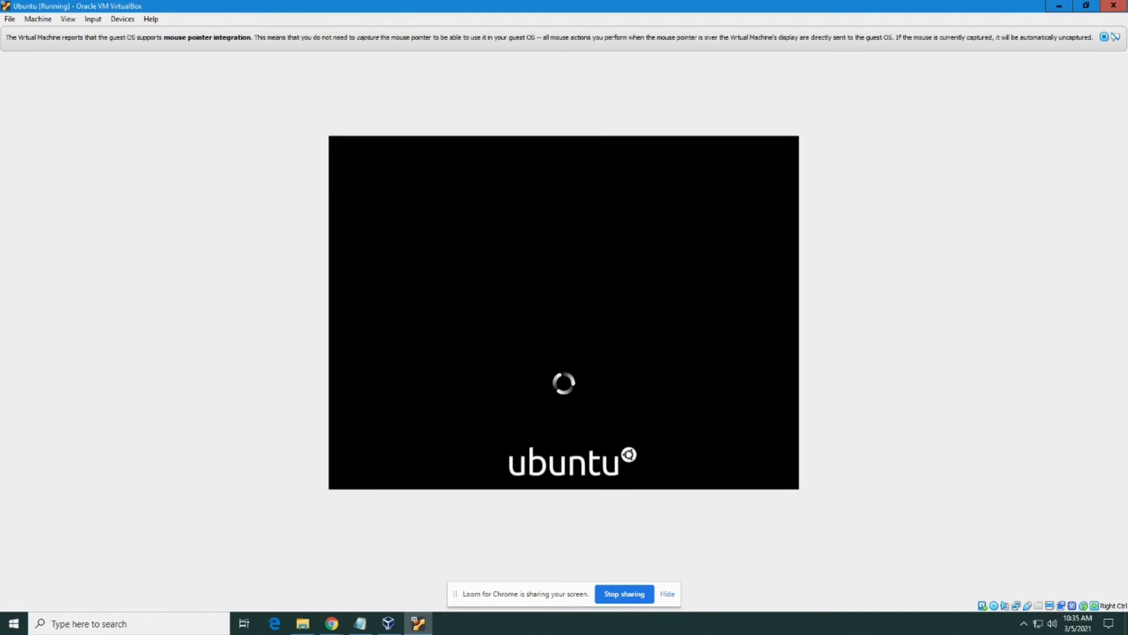
left_click(68, 19)
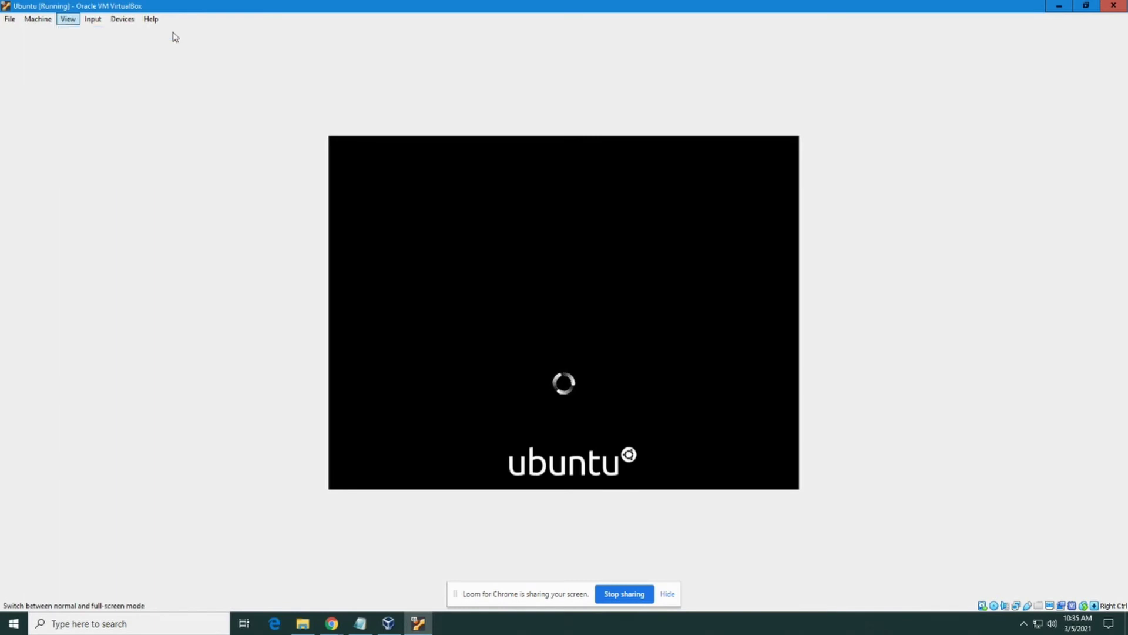
left_click(183, 33)
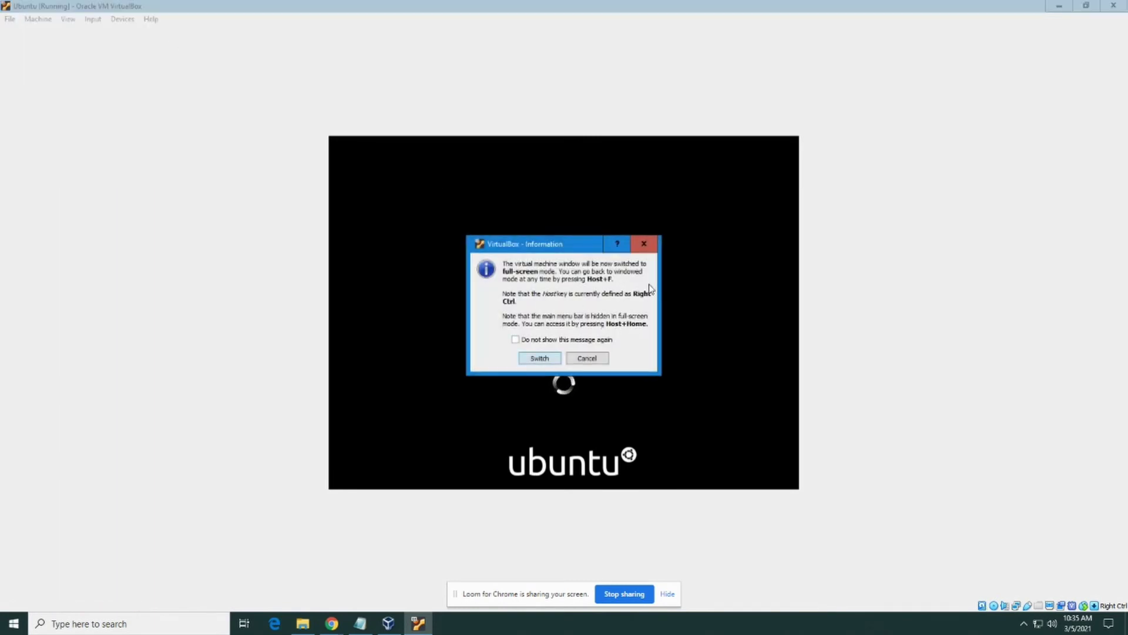
Confirm the switch to full-screen and log in with the account password
left_click(535, 359)
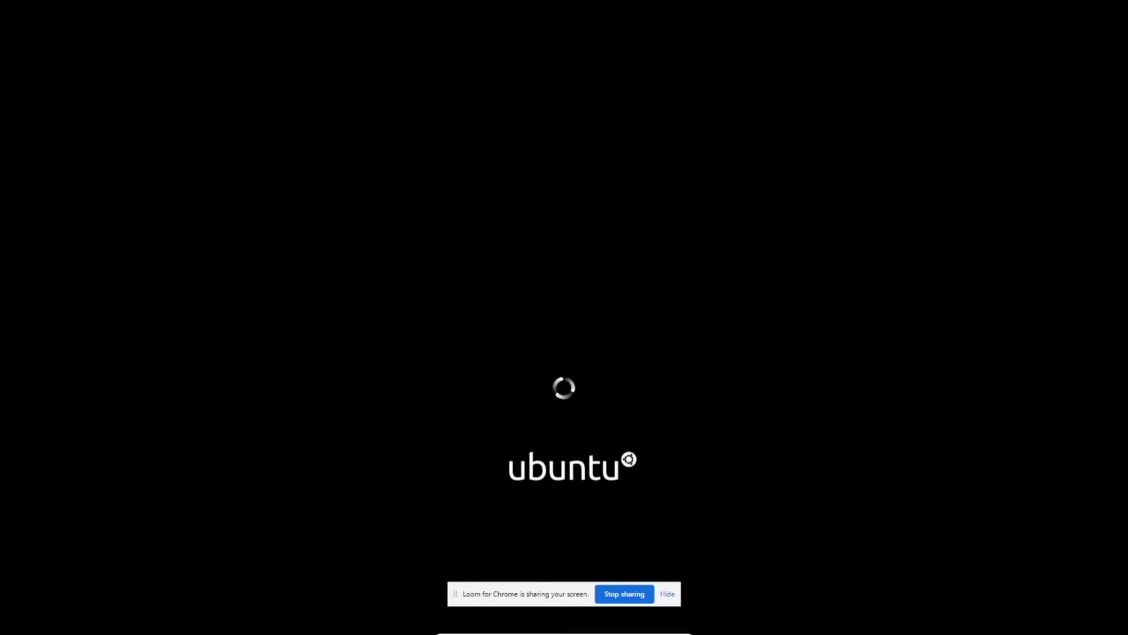
type("d")
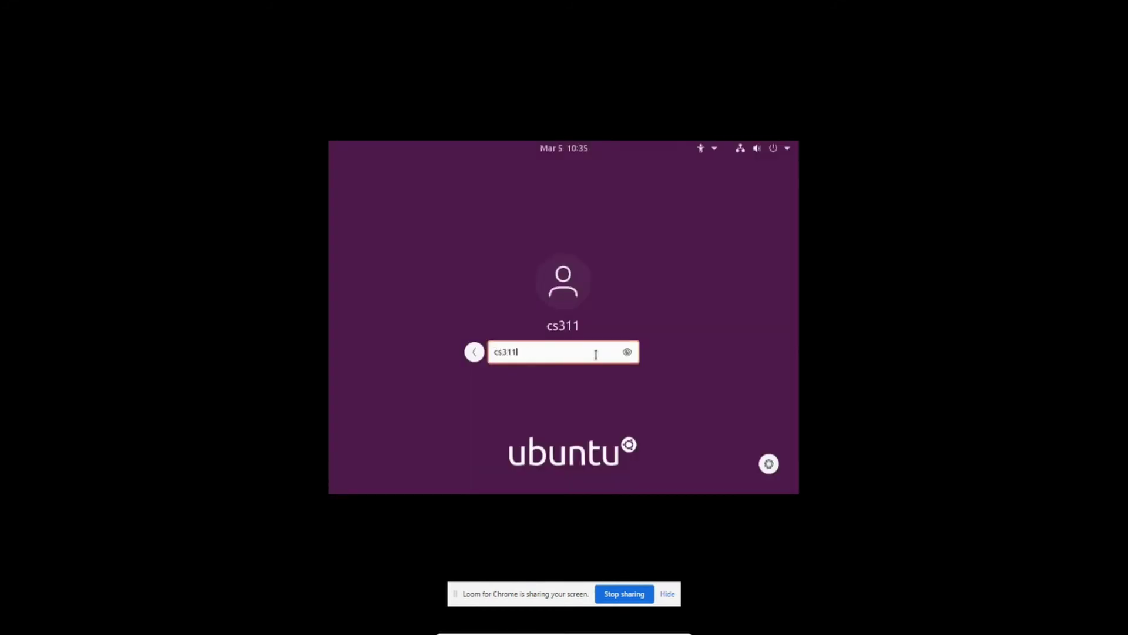
key("Return")
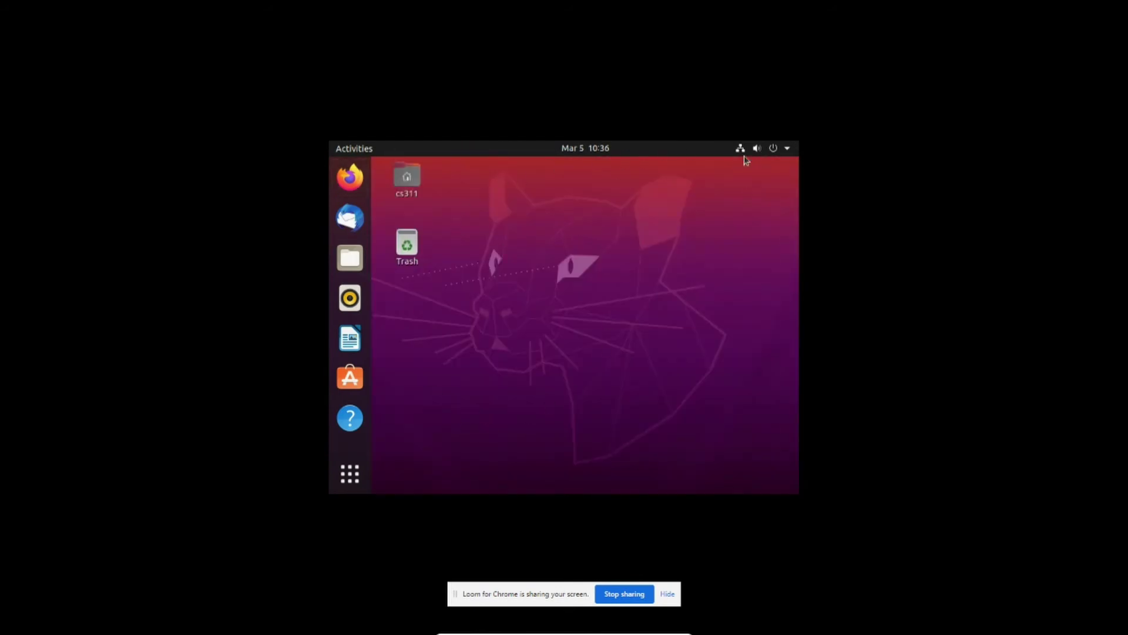
Search the activities overview for 'display' and launch the Displays settings
right_click(646, 194)
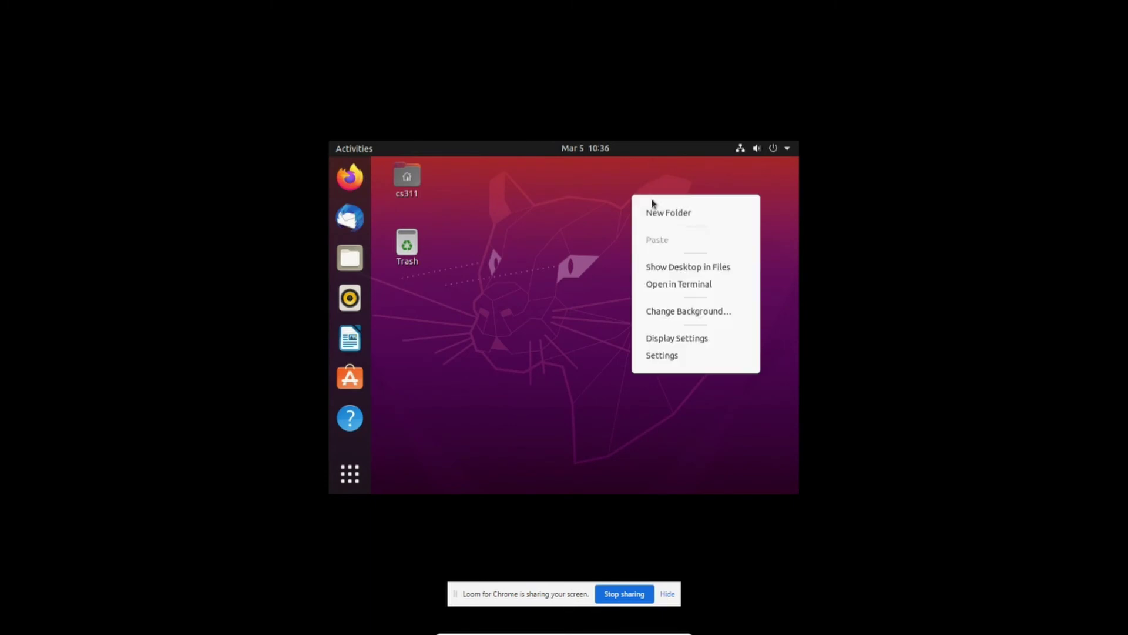
left_click(407, 246)
left_click(355, 151)
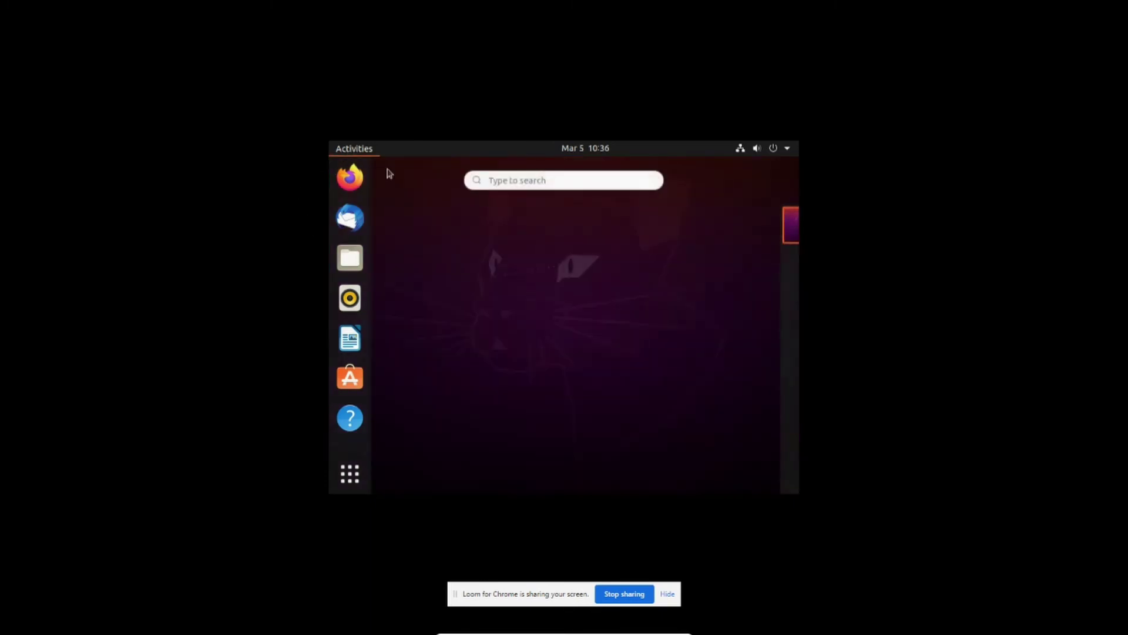
left_click(526, 181)
type("displ")
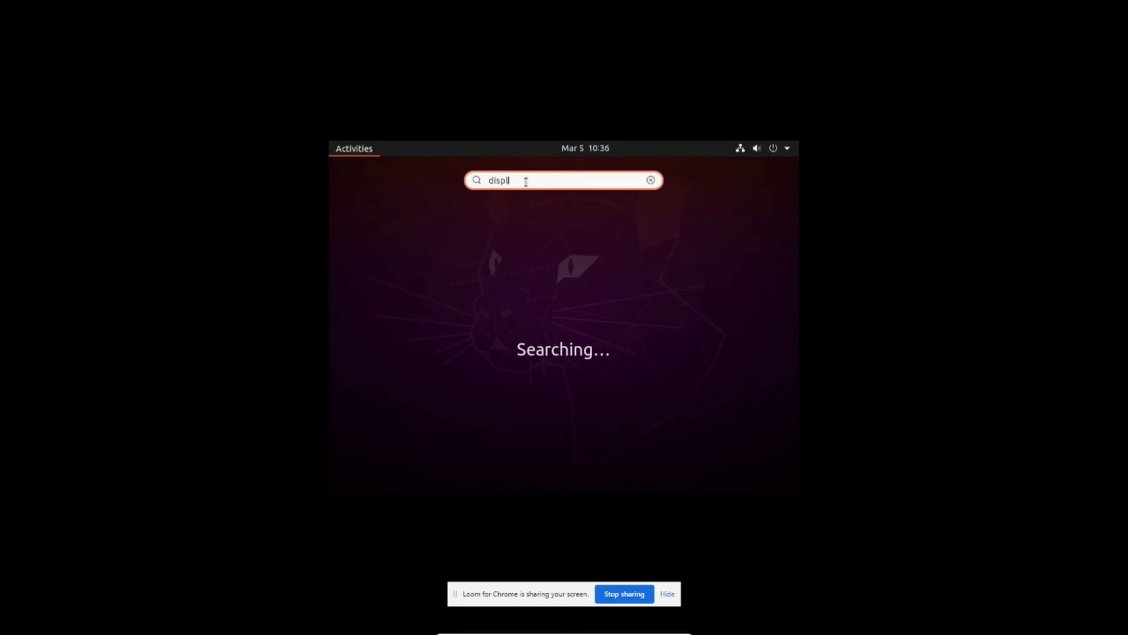
type("ay")
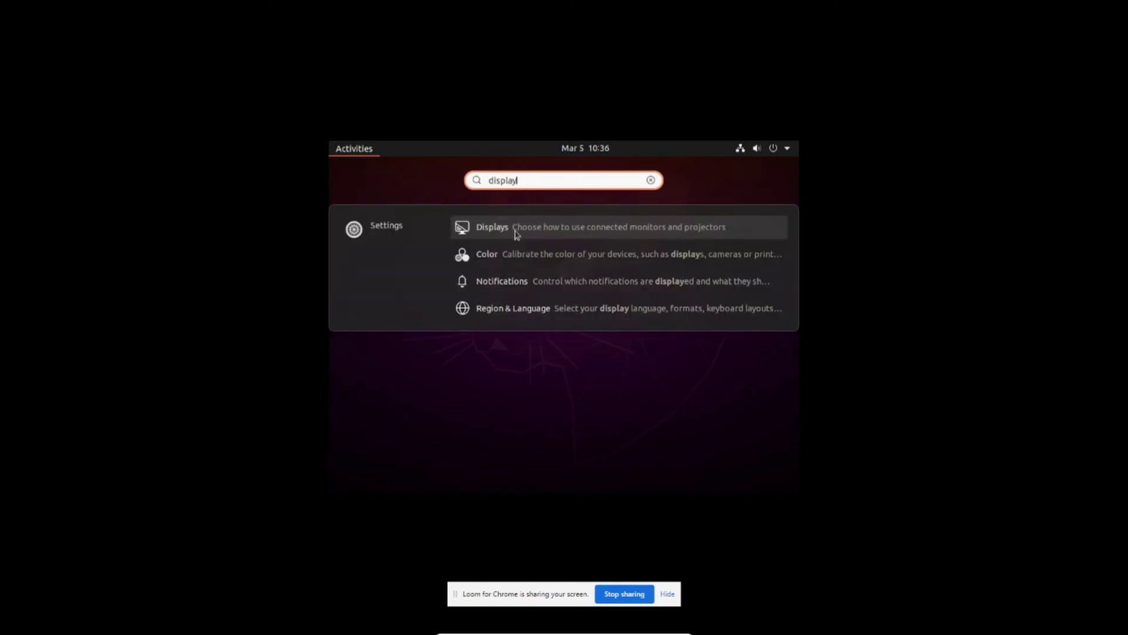
left_click(496, 235)
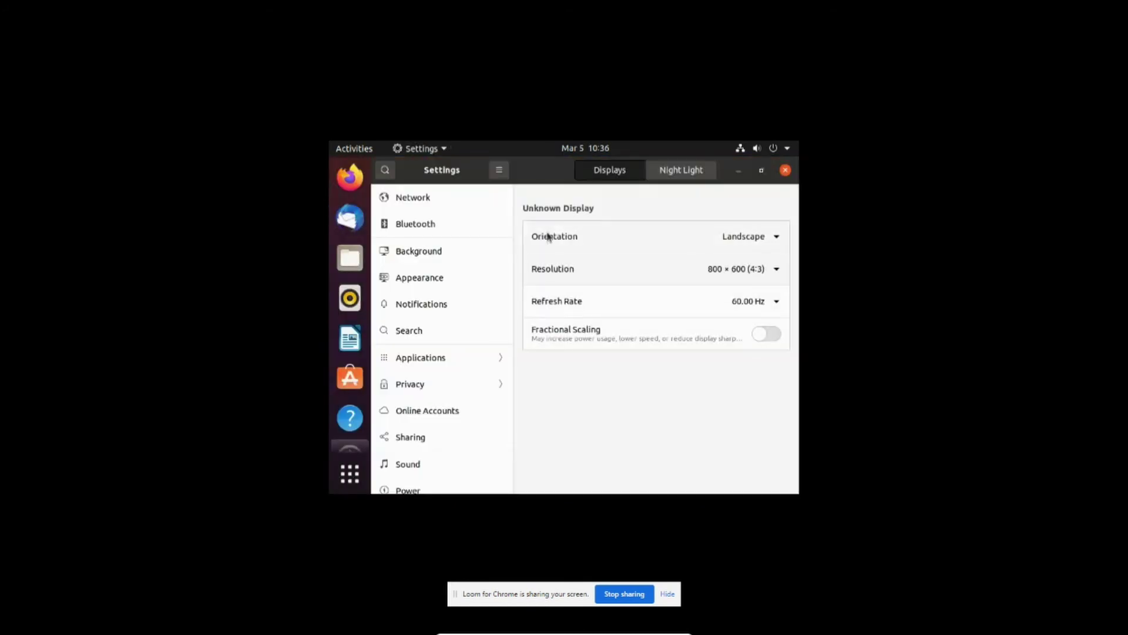
Apply and keep a 1920 × 1440 resolution, then close Settings
left_click(695, 277)
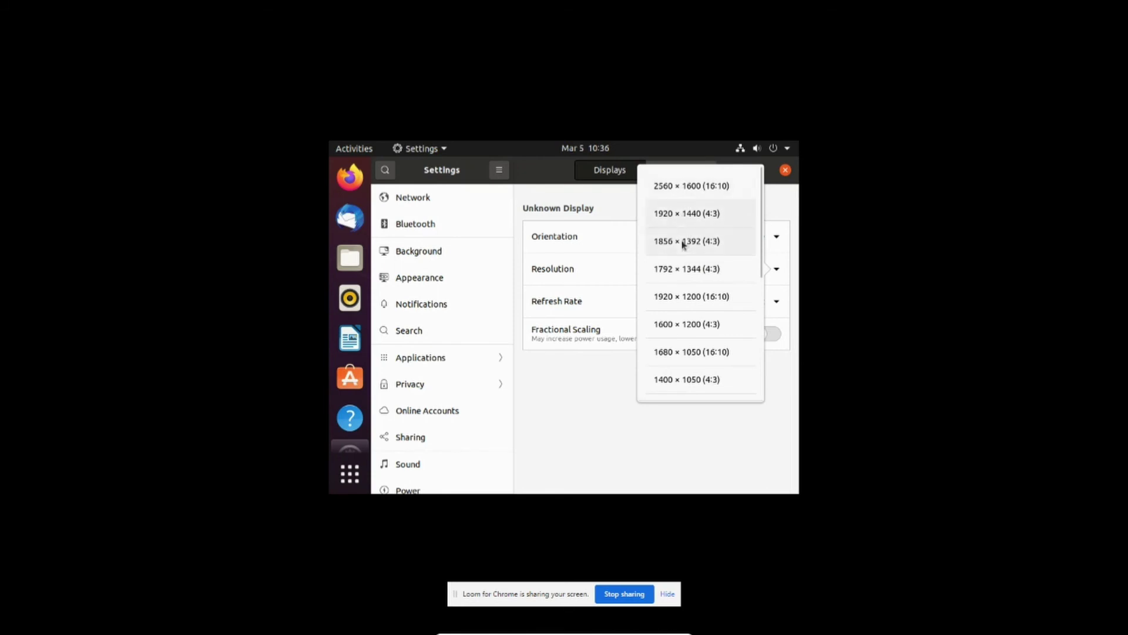
left_click(682, 220)
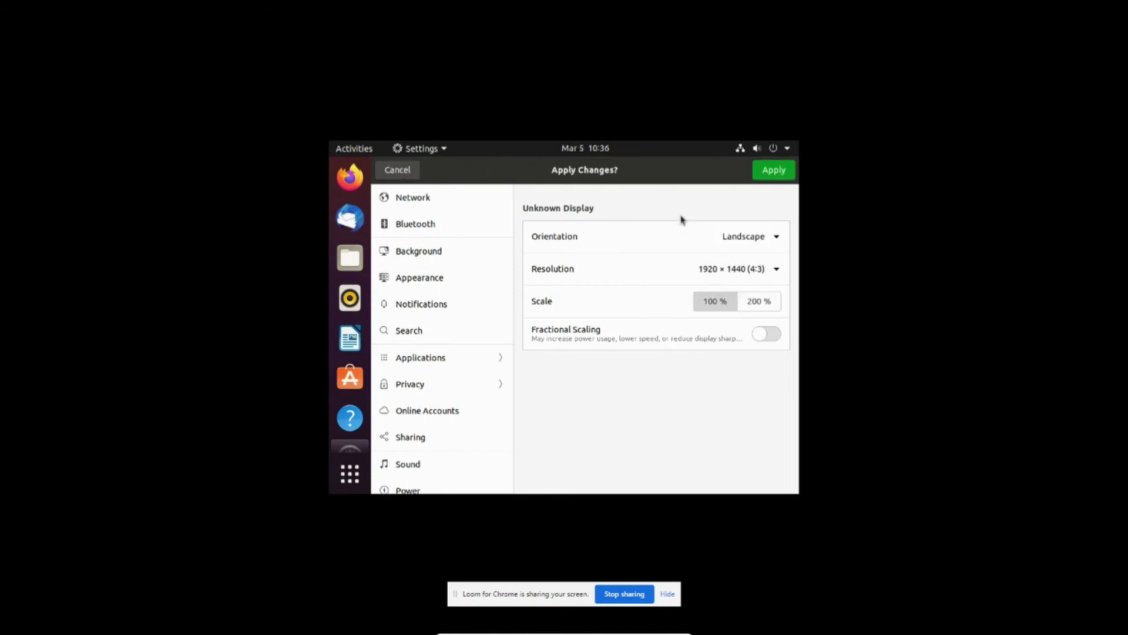
left_click(774, 176)
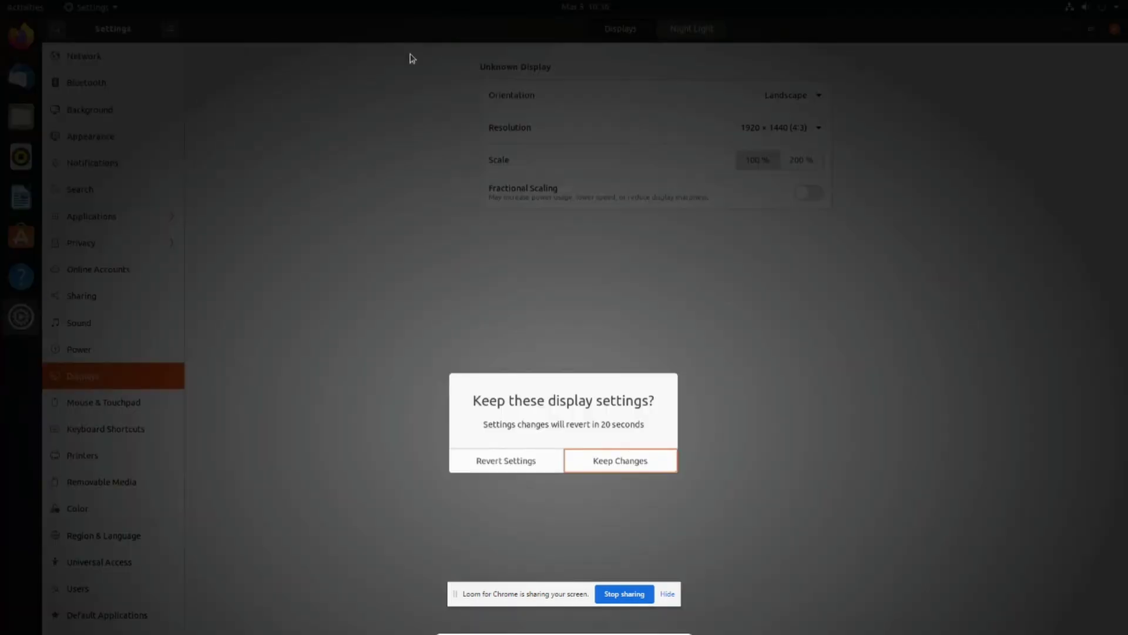
left_click(617, 462)
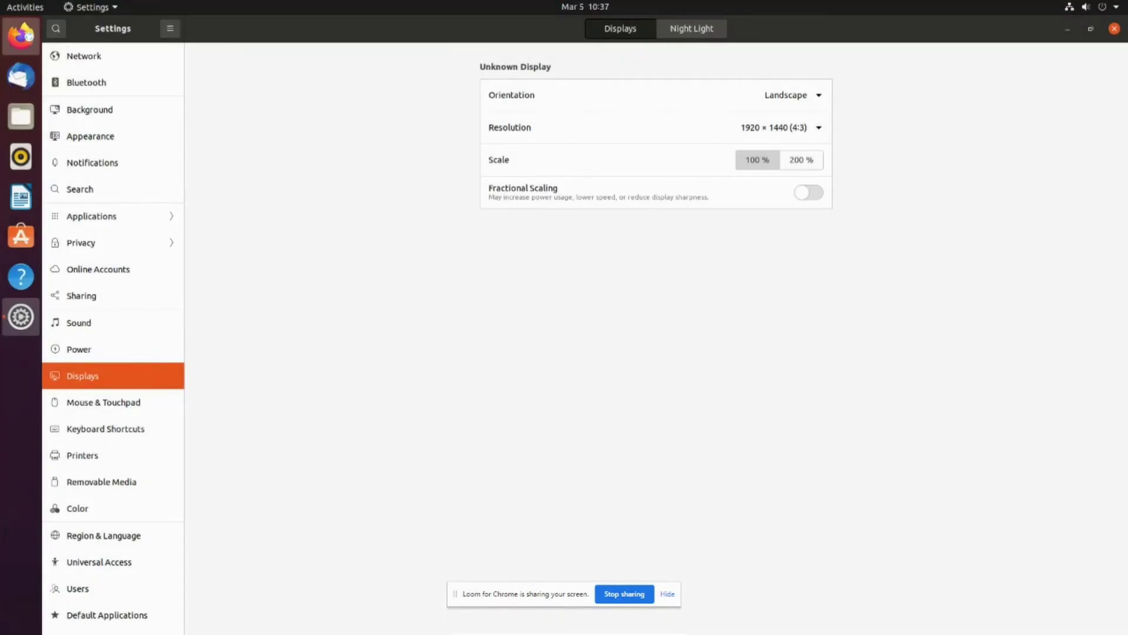
left_click(21, 35)
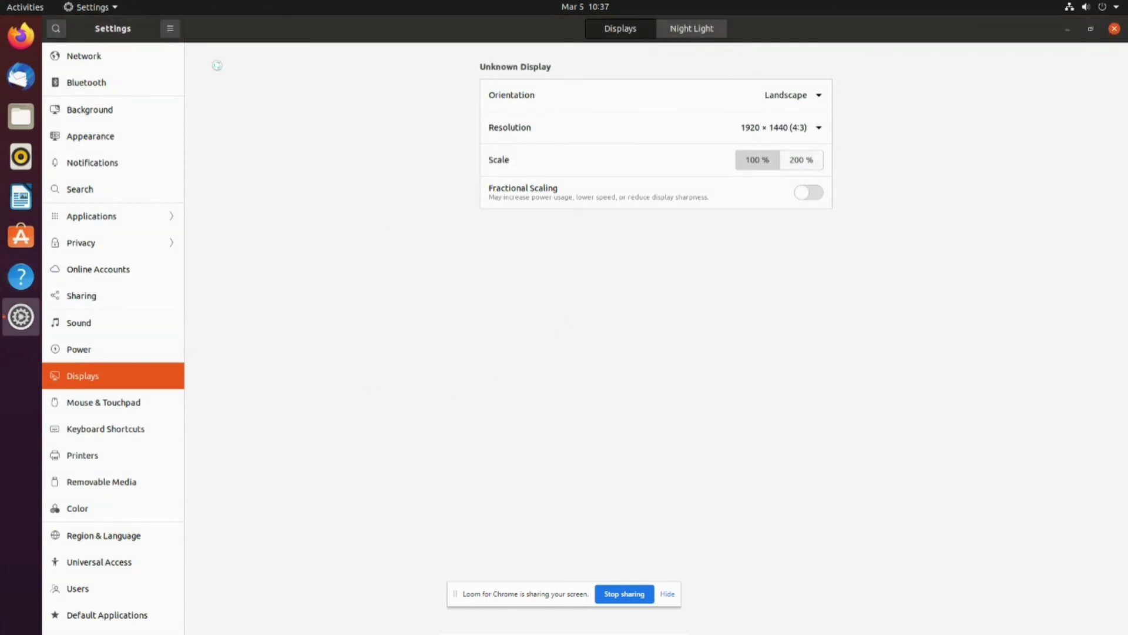
left_click(1114, 29)
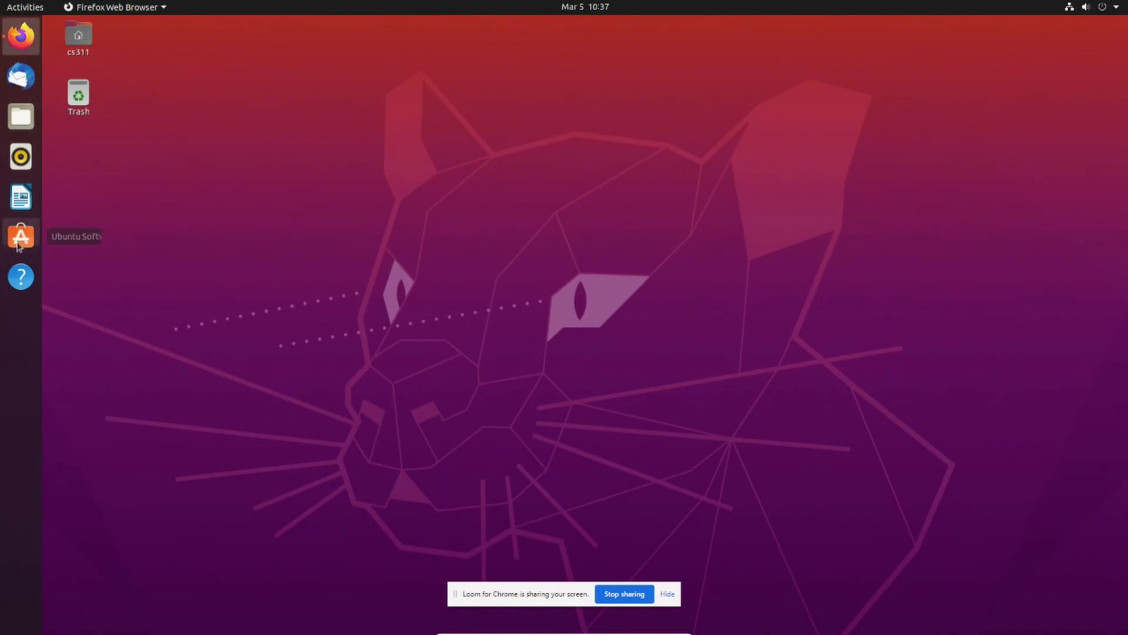
Bring up Firefox and load usp.ac.fj in the first tab
left_click(20, 37)
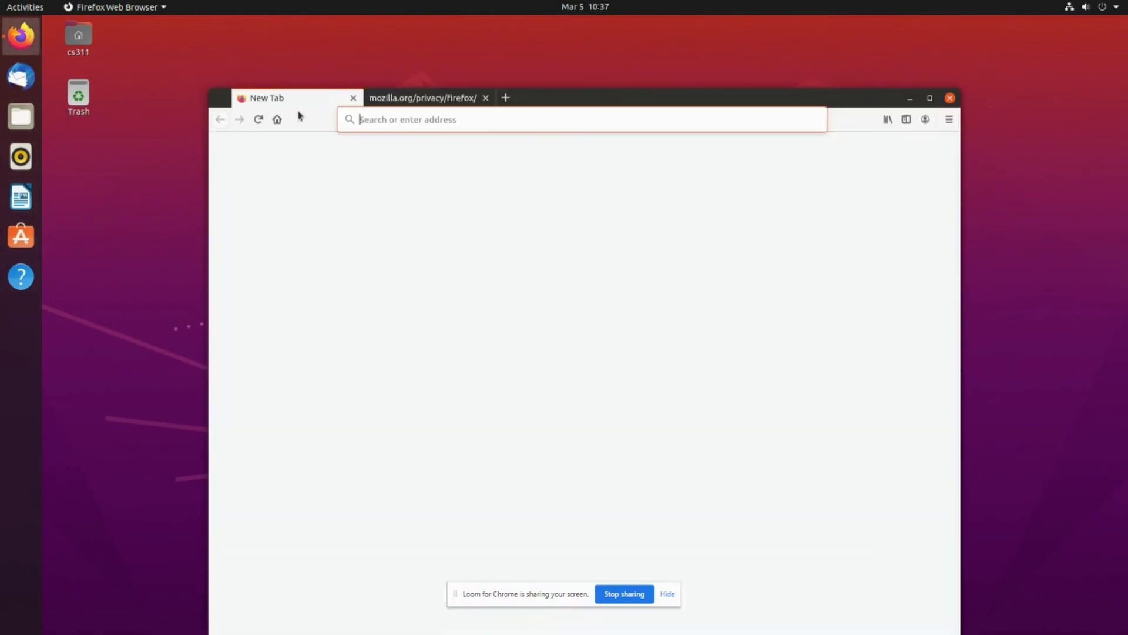
key("super")
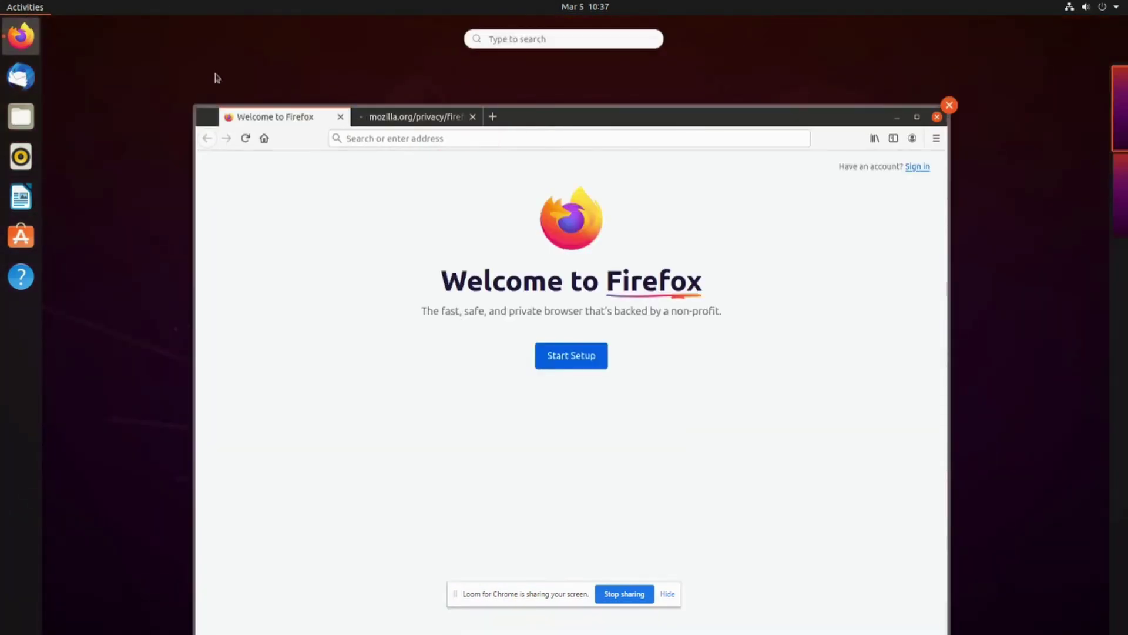
left_click(396, 141)
type("usp")
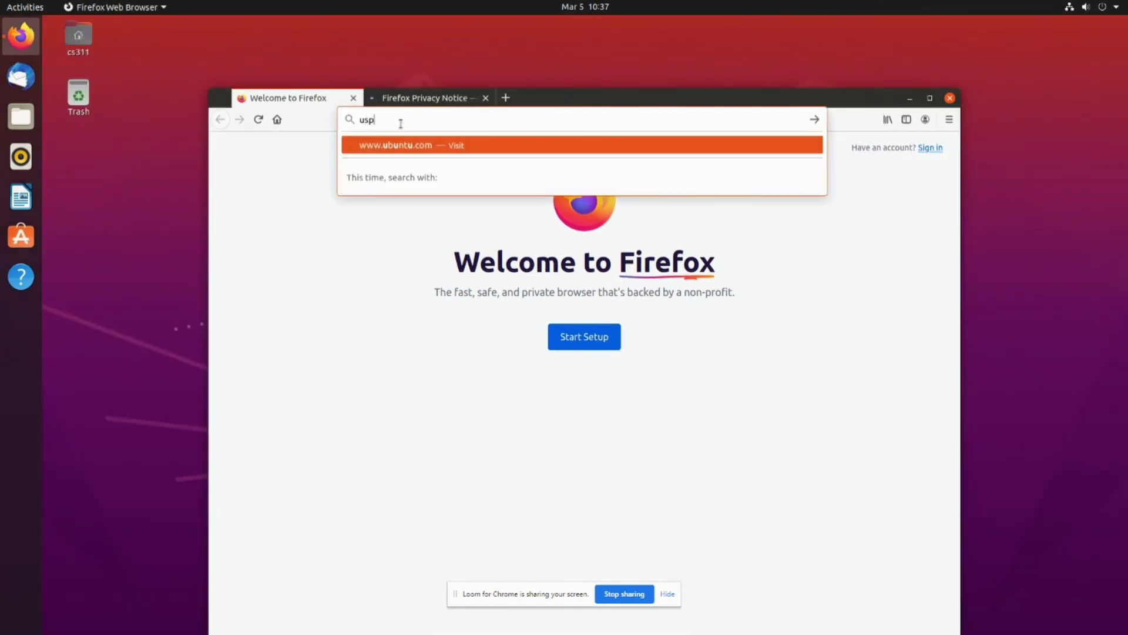
type(".ac.")
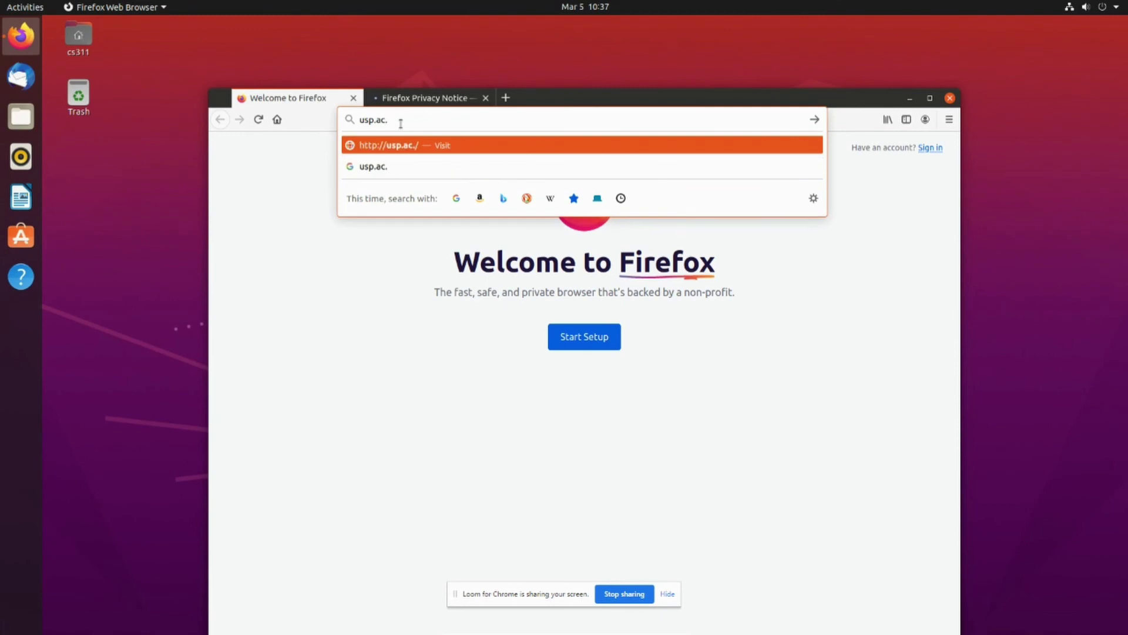
type("fj")
key("Return")
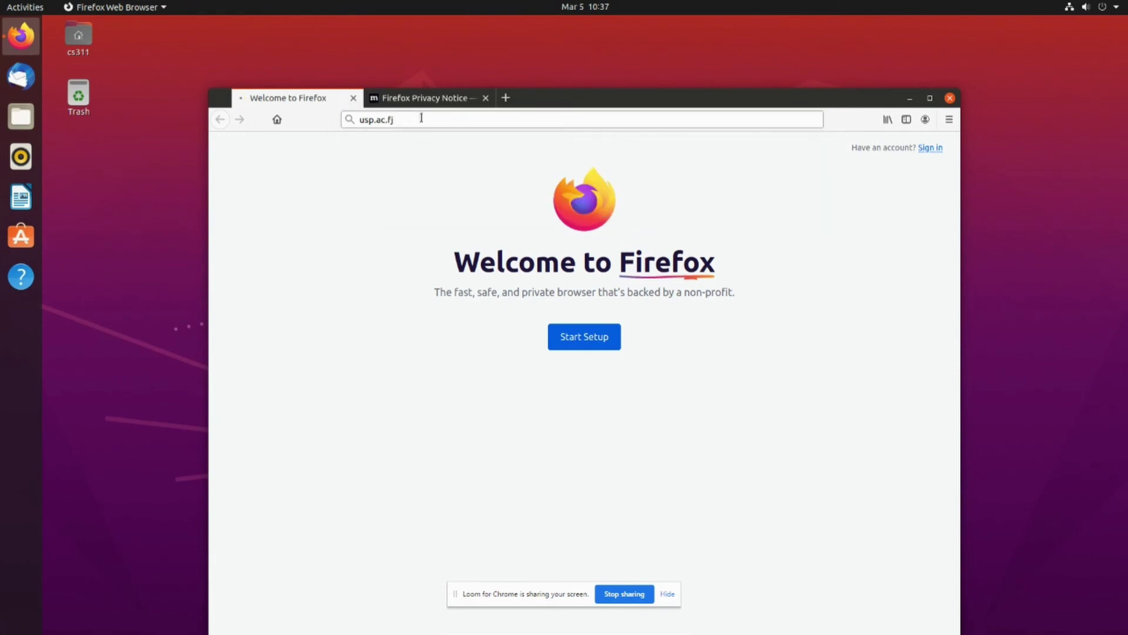
Load elearn.usp.ac.fj in the second tab and scroll down its home page
left_click(412, 99)
left_click(397, 119)
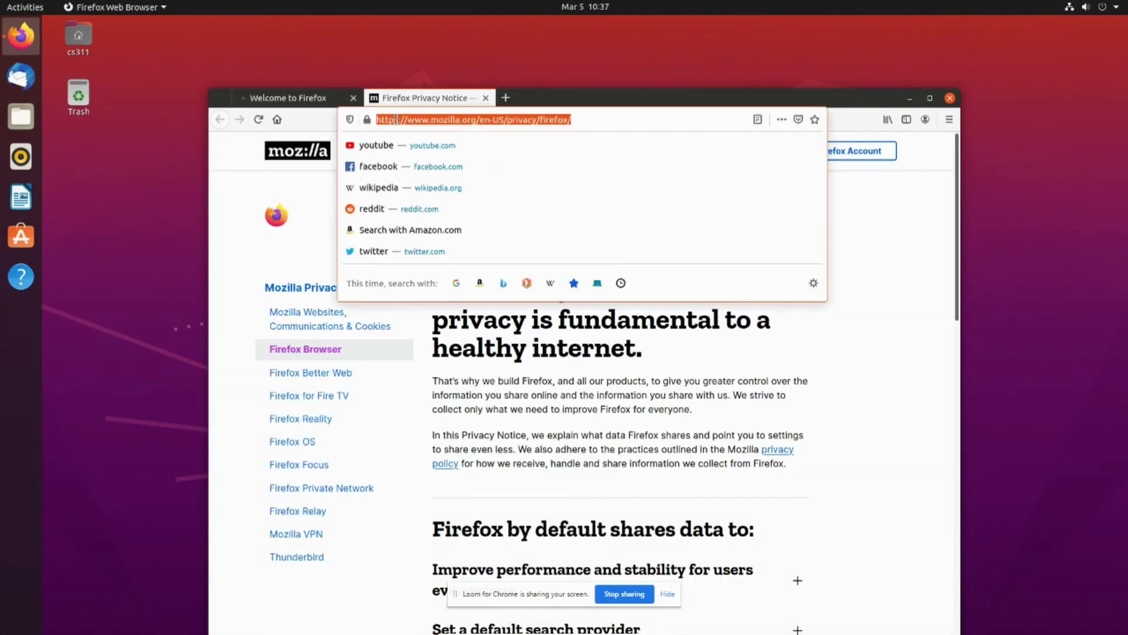
type("elearn.usp.ac.fj")
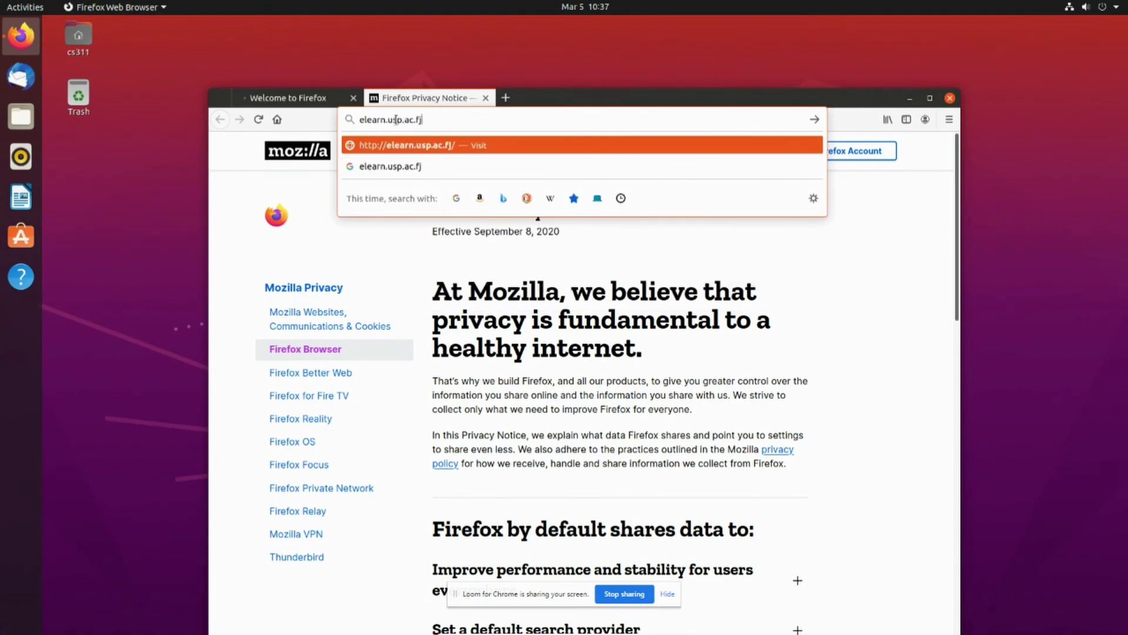
key("Return")
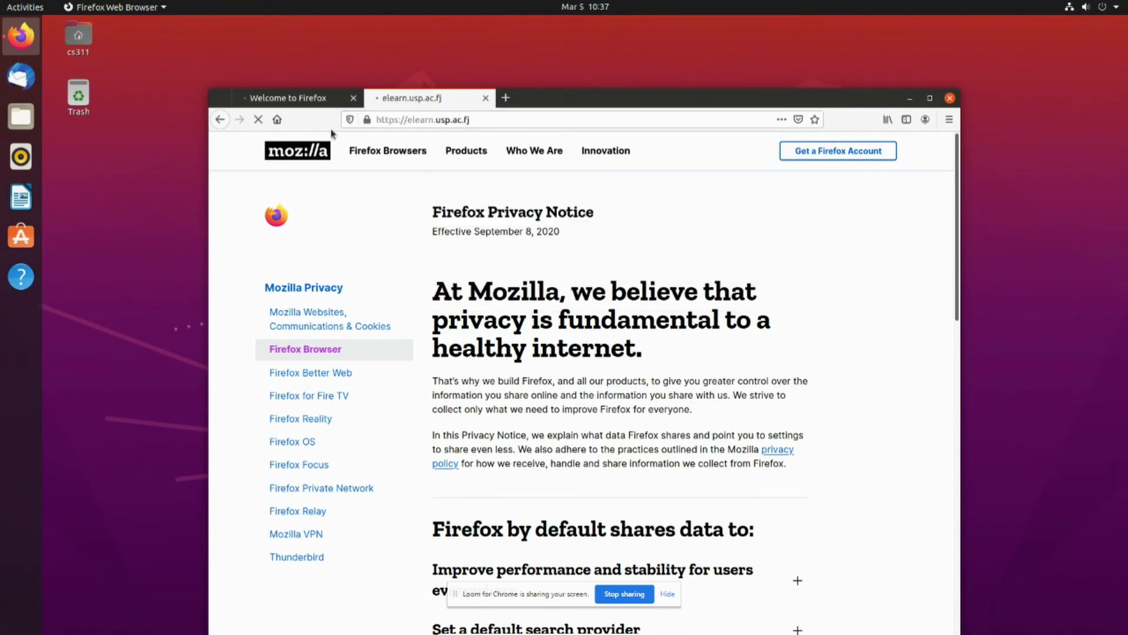
left_click(308, 99)
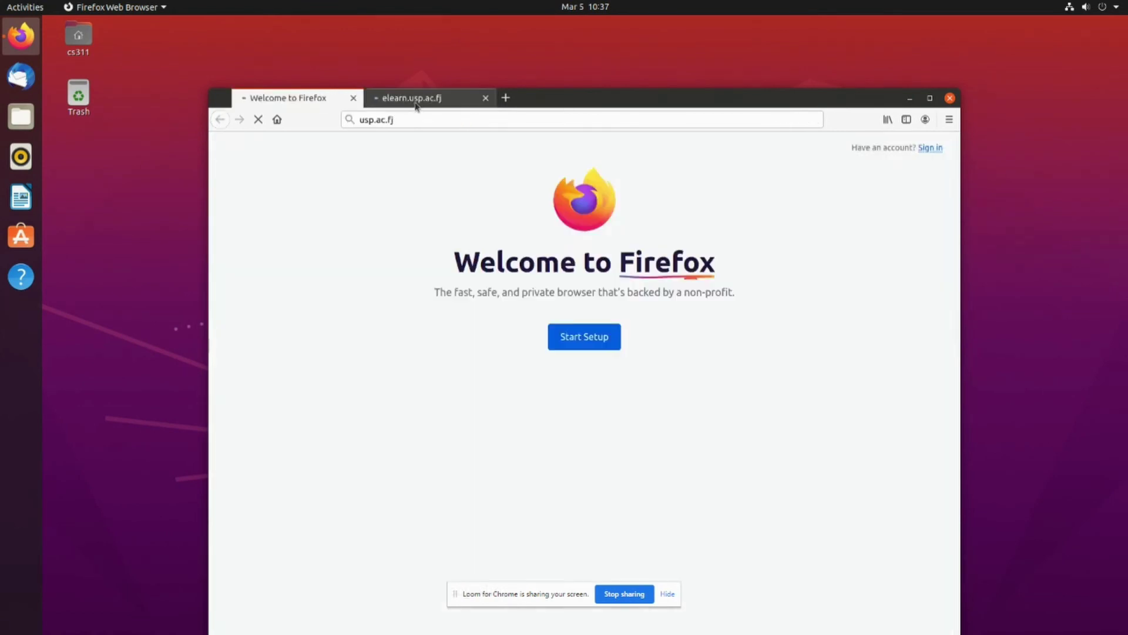
left_click(416, 99)
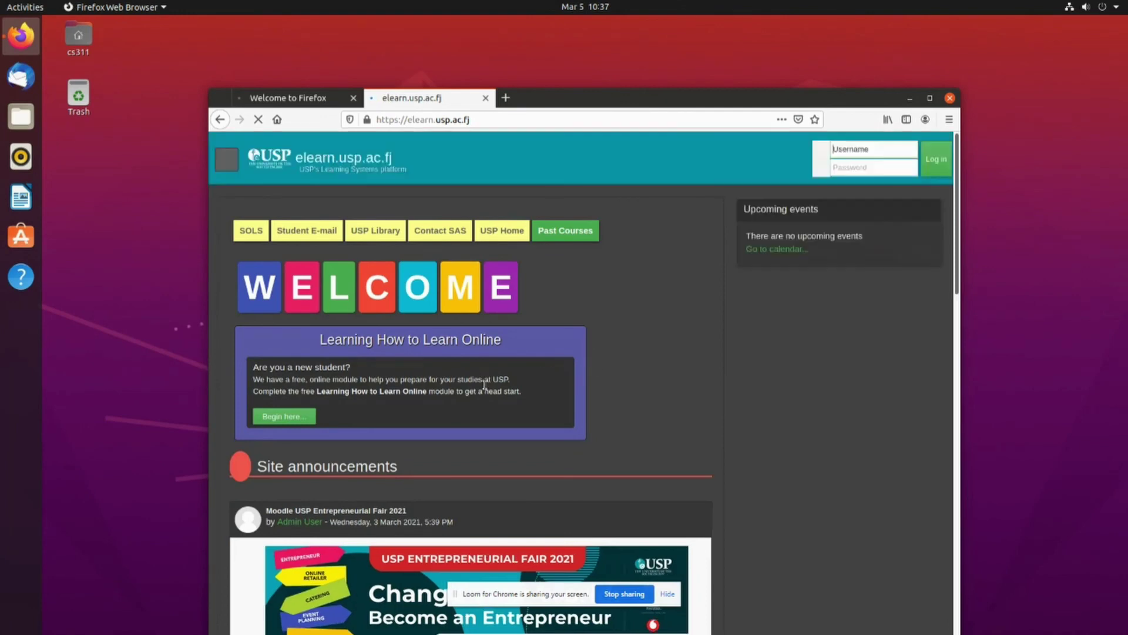
scroll(497, 352, "down", 2)
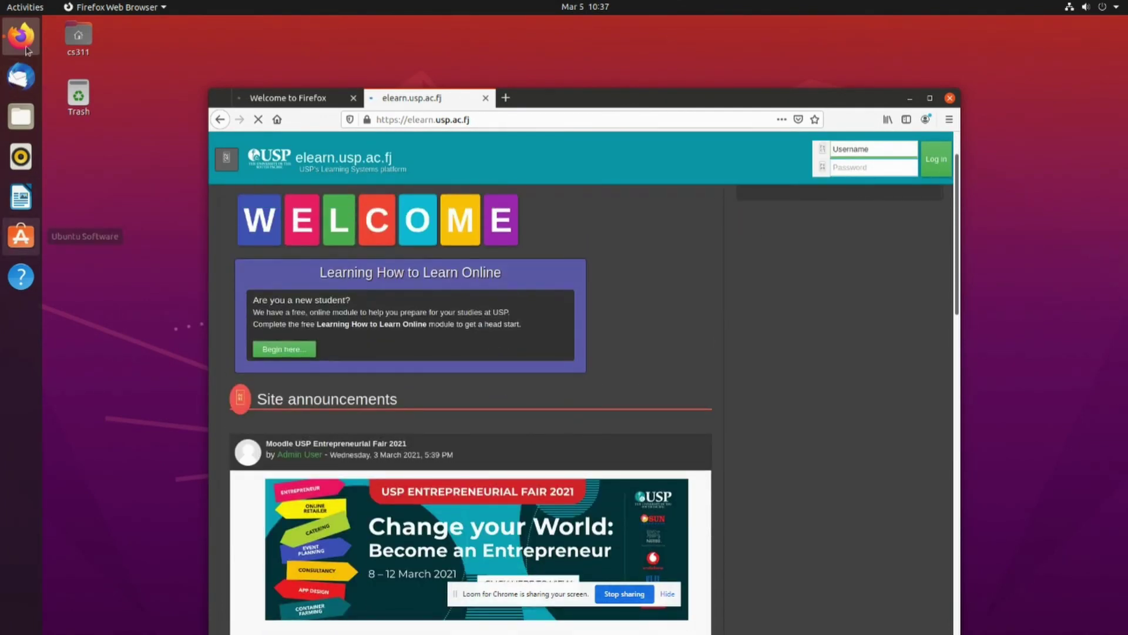
key("super")
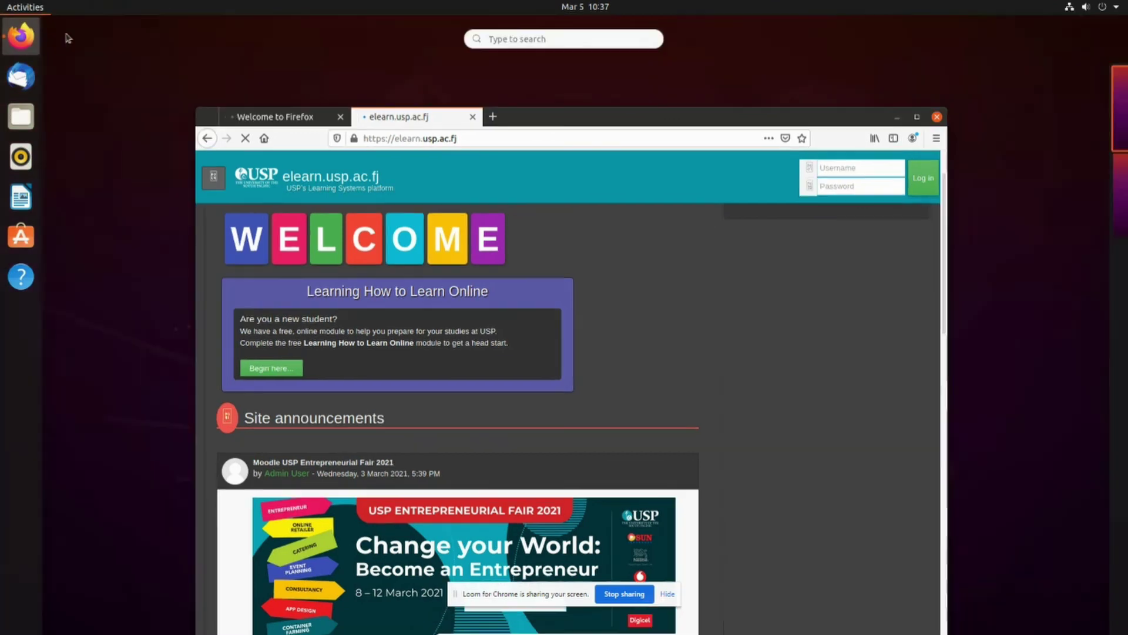
left_click(527, 38)
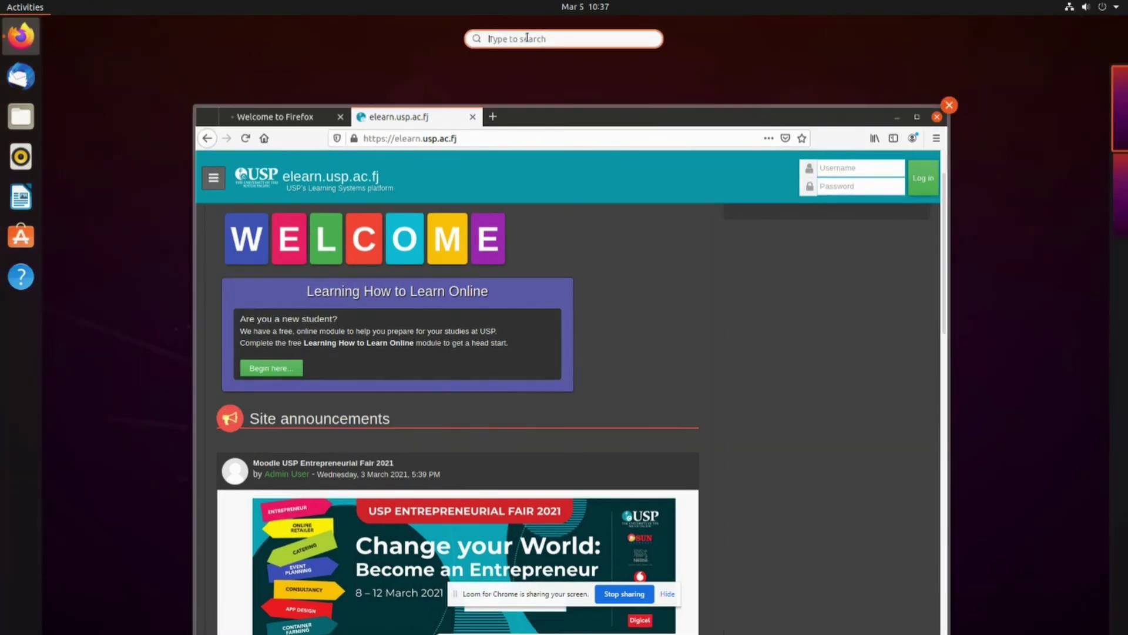
Launch Terminal, postpone the software updates, and drag the Terminal window to the screen centre
type("term")
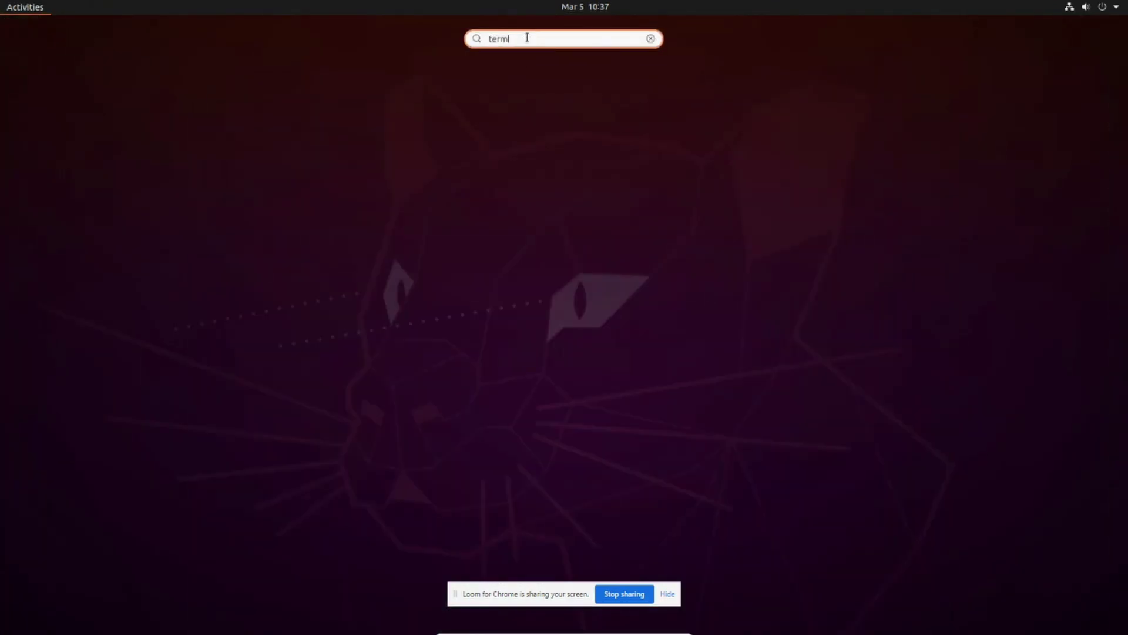
type("in")
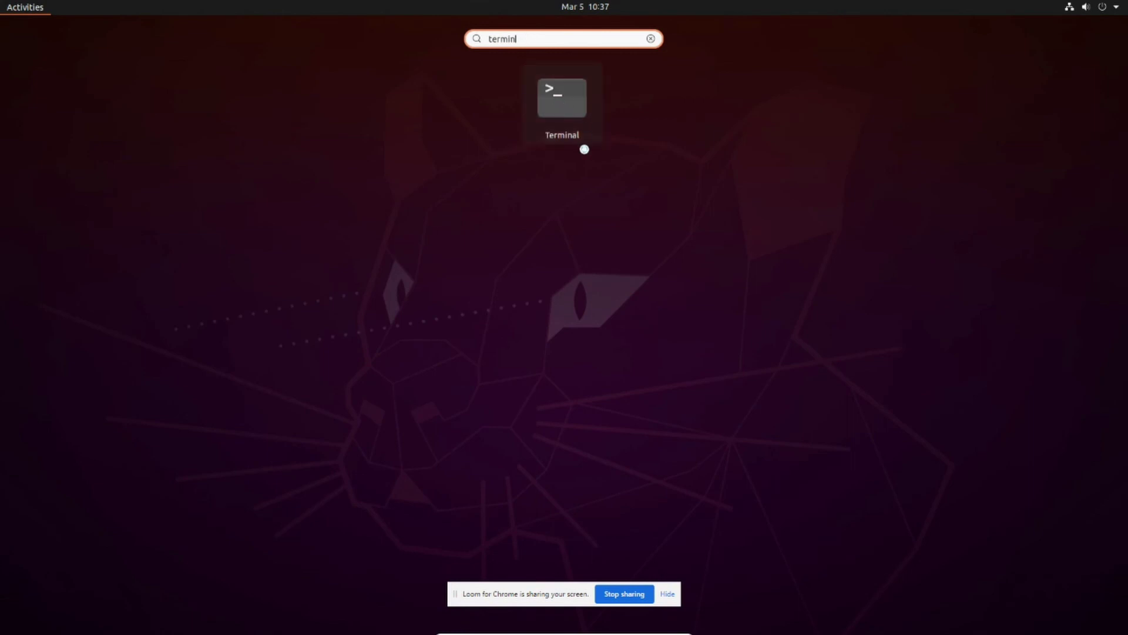
left_click(582, 141)
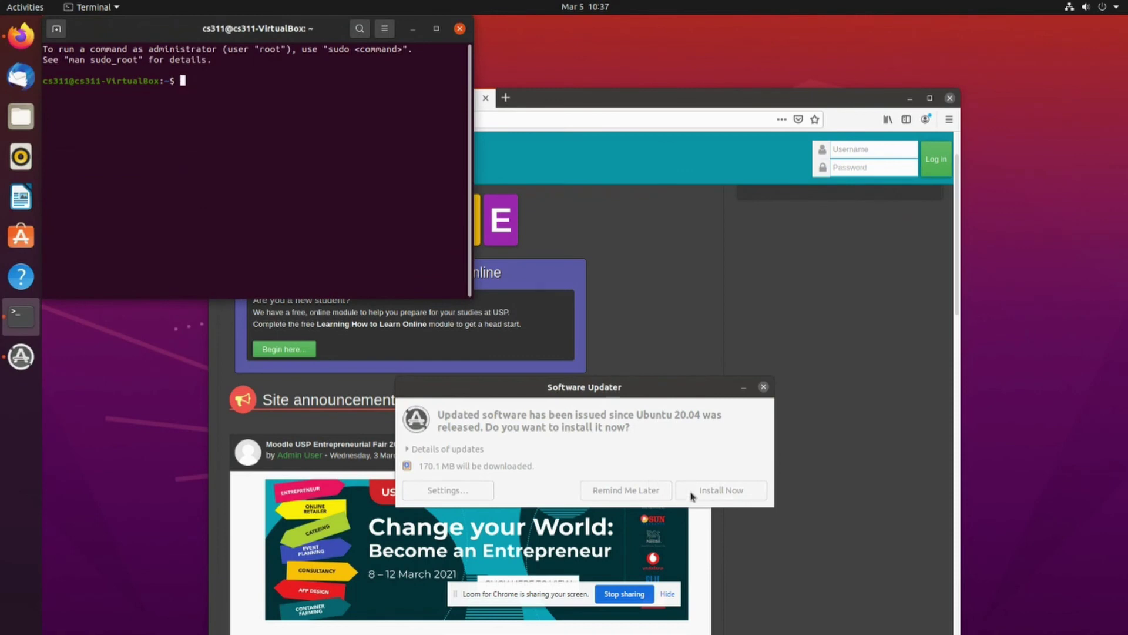
left_click(612, 492)
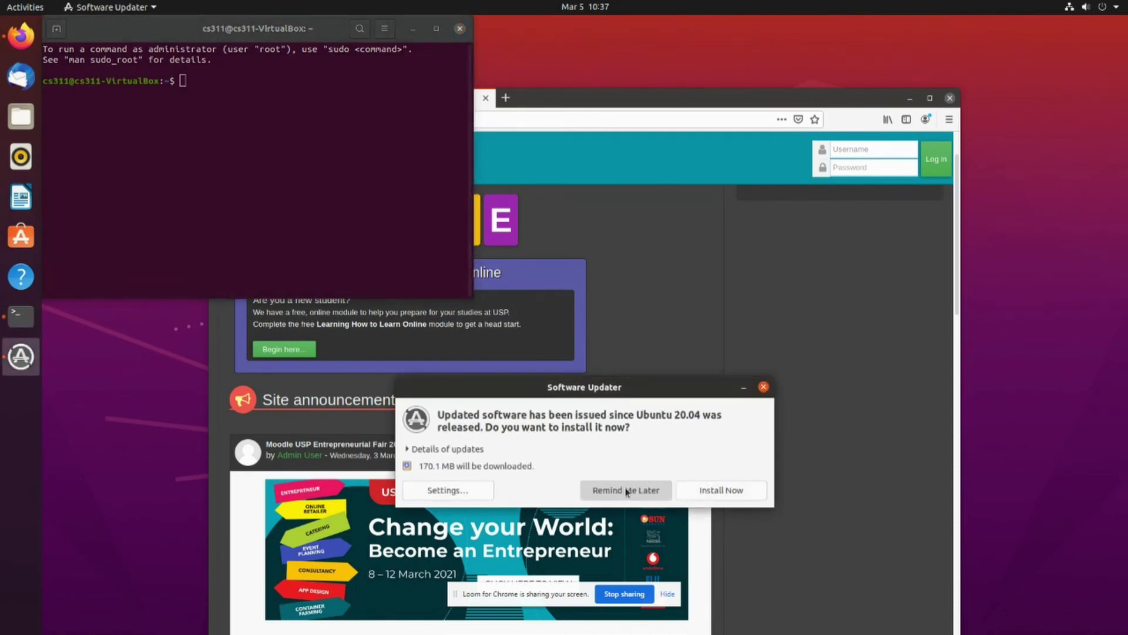
left_click(627, 492)
left_click_drag(257, 29, 642, 240)
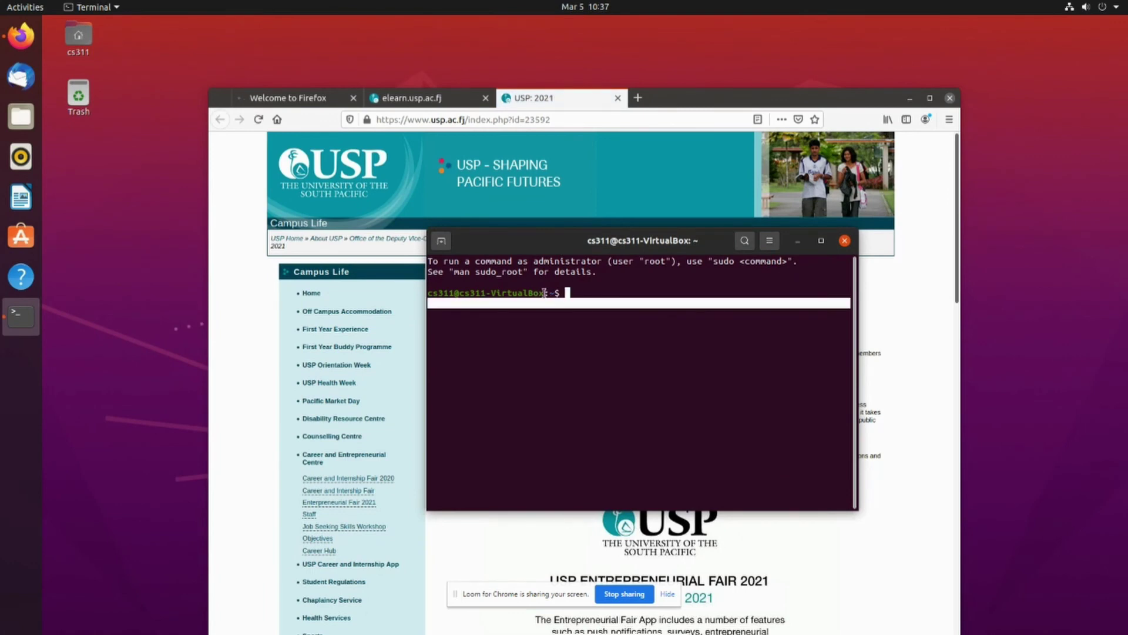